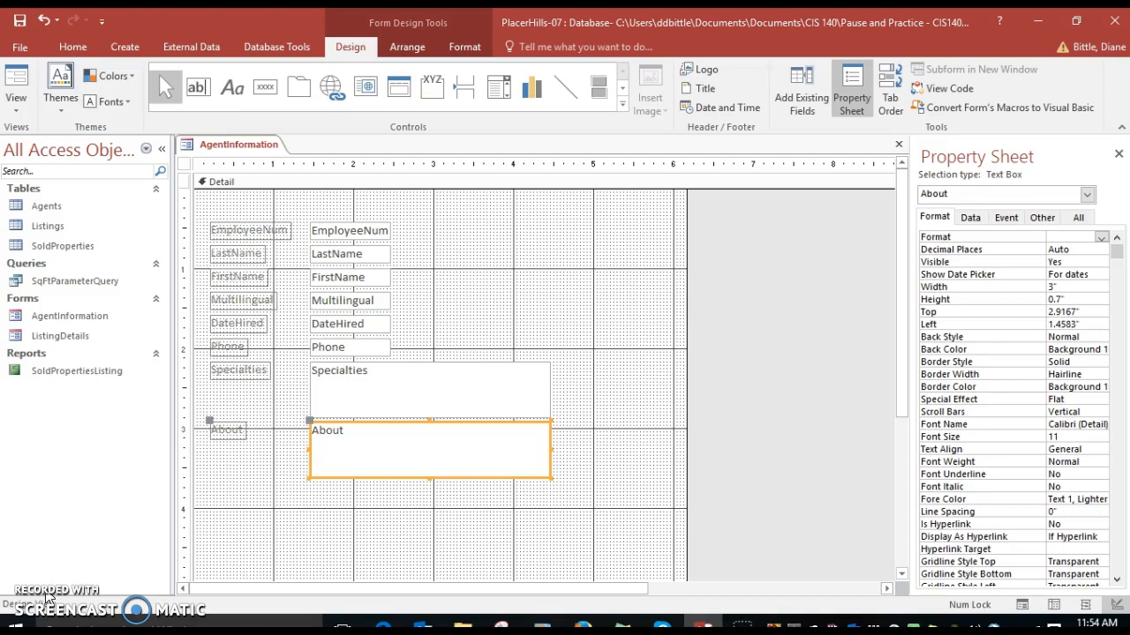
Inspect the properties of each text box on the AgentInformation form in turn
click(351, 230)
click(355, 253)
click(354, 277)
click(353, 300)
click(354, 324)
click(354, 346)
click(353, 390)
click(355, 442)
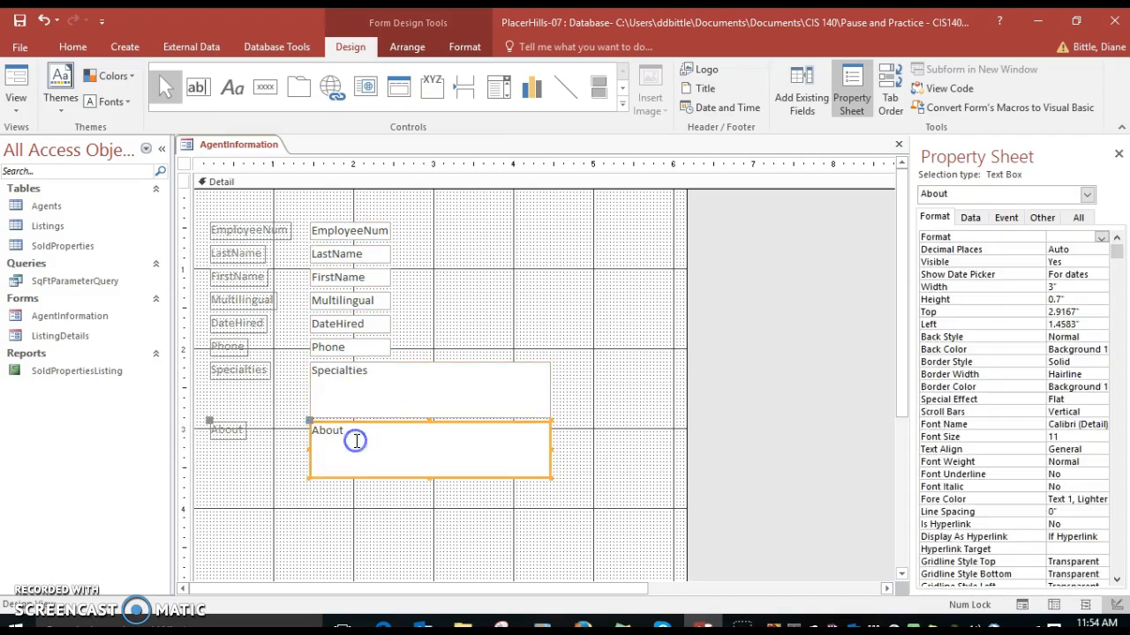
Inspect the properties of each label on the form in turn
click(237, 231)
click(235, 254)
click(238, 277)
click(241, 303)
click(240, 322)
click(240, 347)
click(240, 372)
click(229, 432)
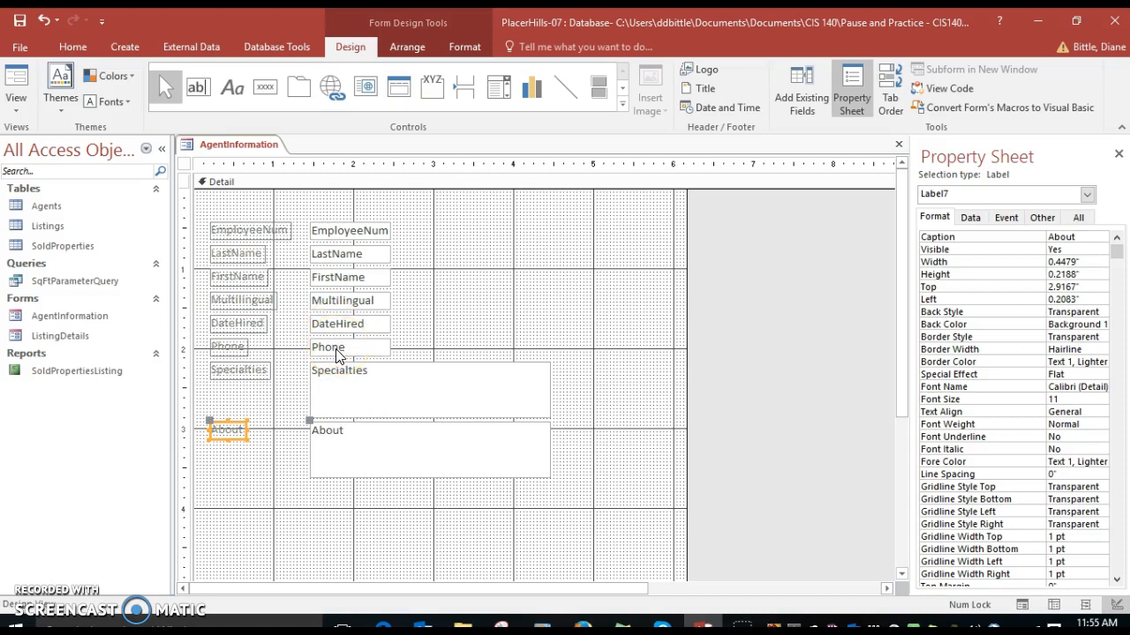
Move the LastName text box by setting its Left position to 3.35"
click(336, 265)
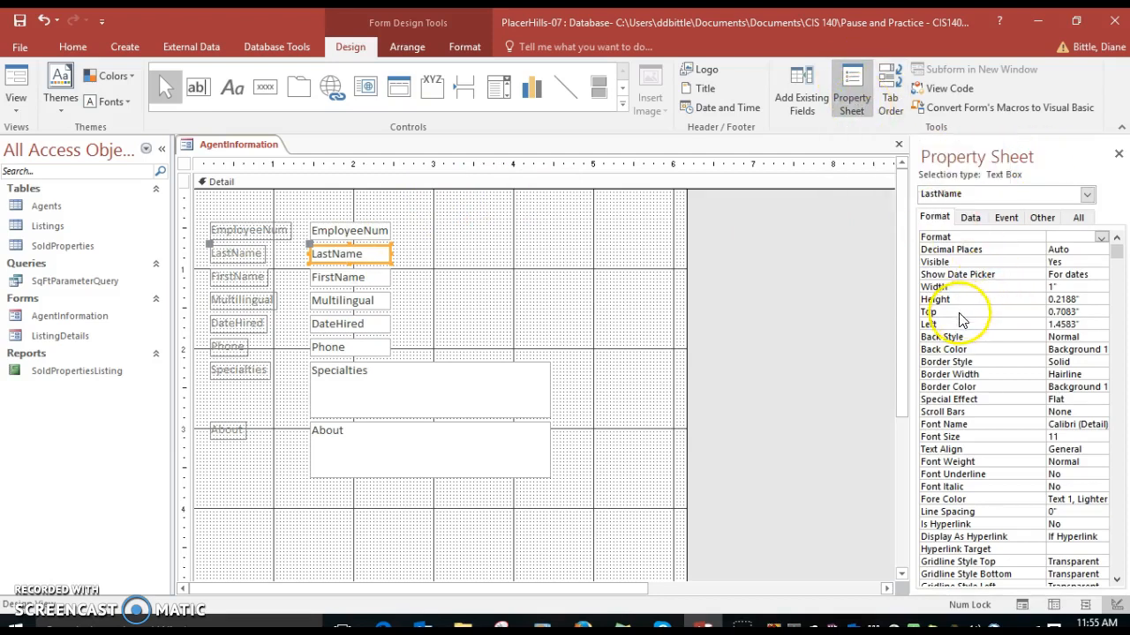
click(1037, 324)
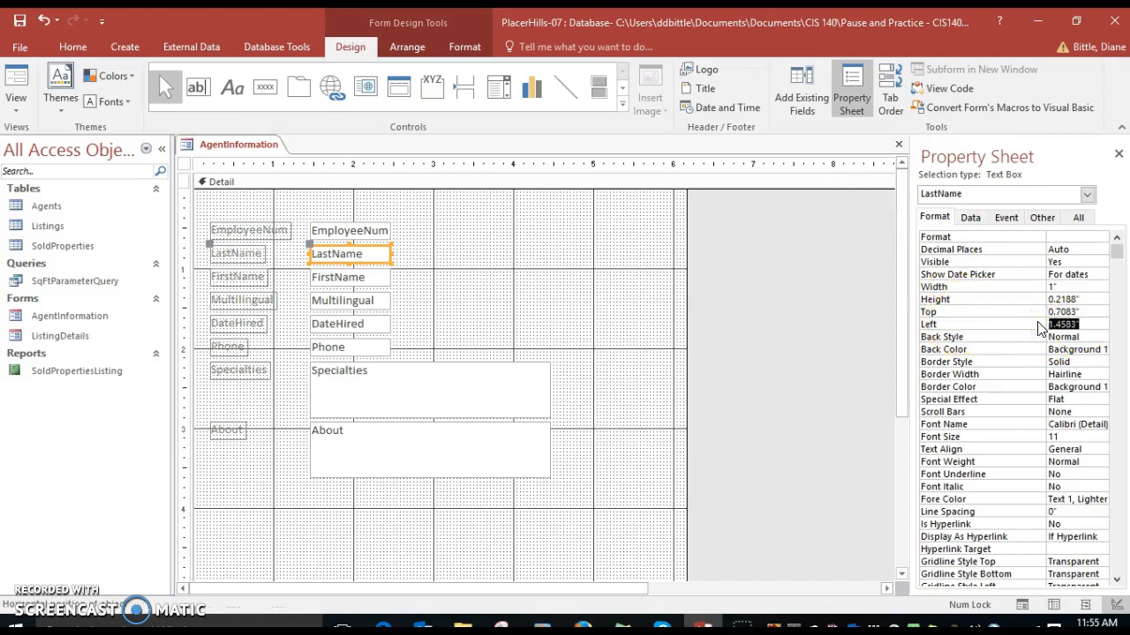
text(3.35)
key(Return)
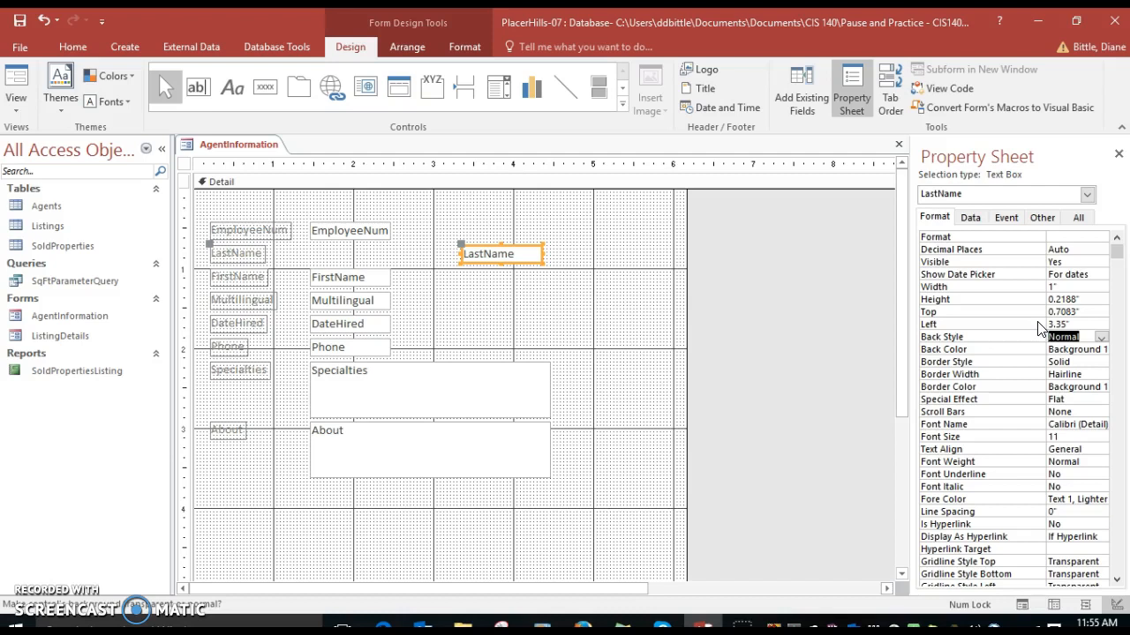
Change the LastName label's caption to Last Name and set its width to 0.8"
click(247, 256)
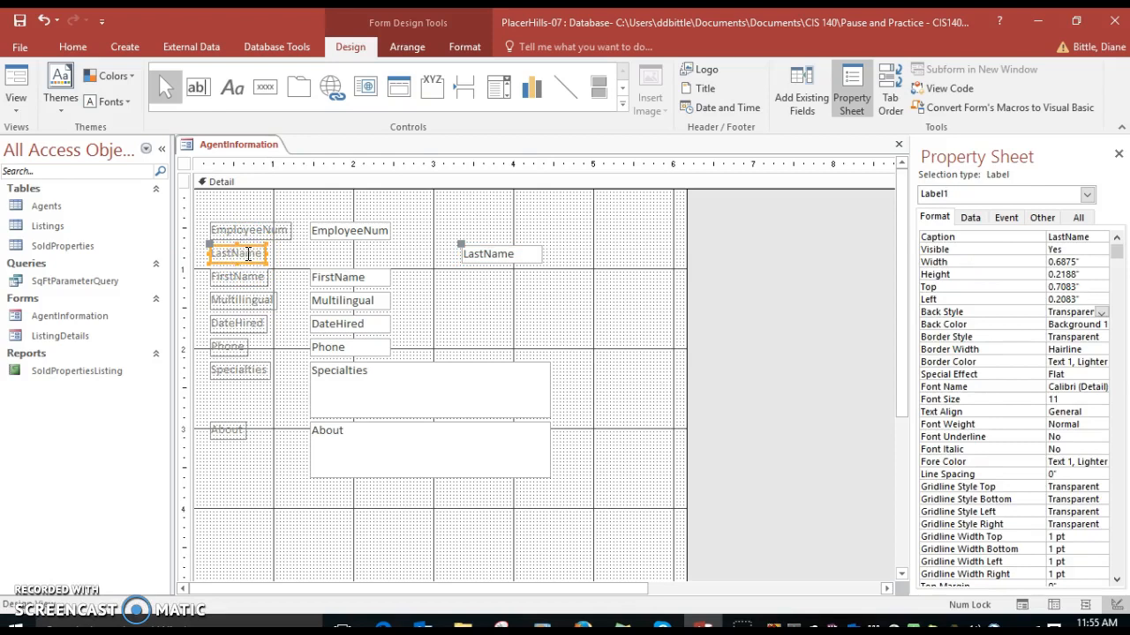
click(1066, 235)
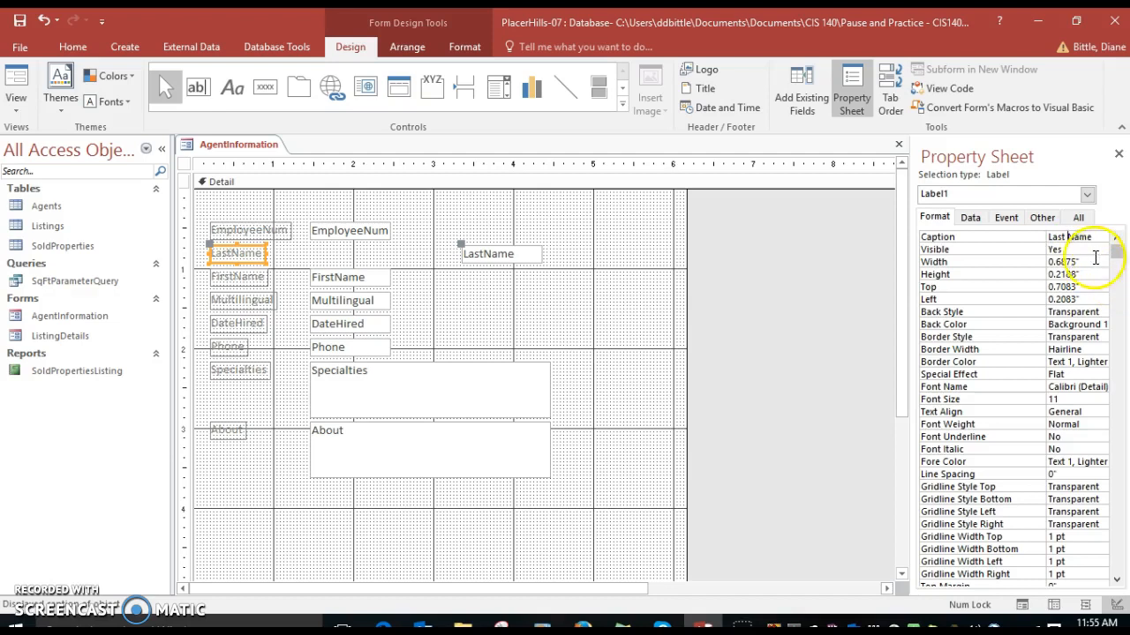
click(1084, 261)
drag(1084, 261, 1030, 261)
text(0.8)
key(Return)
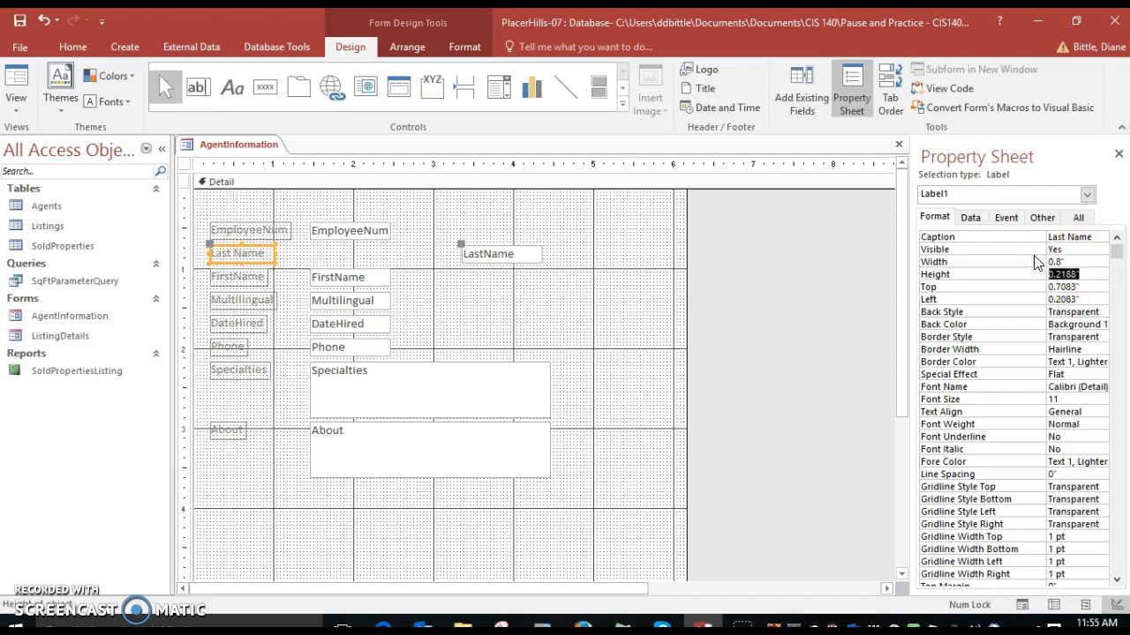
Set the Last Name label's Left position to 2.5"
key(Return)
key(Return)
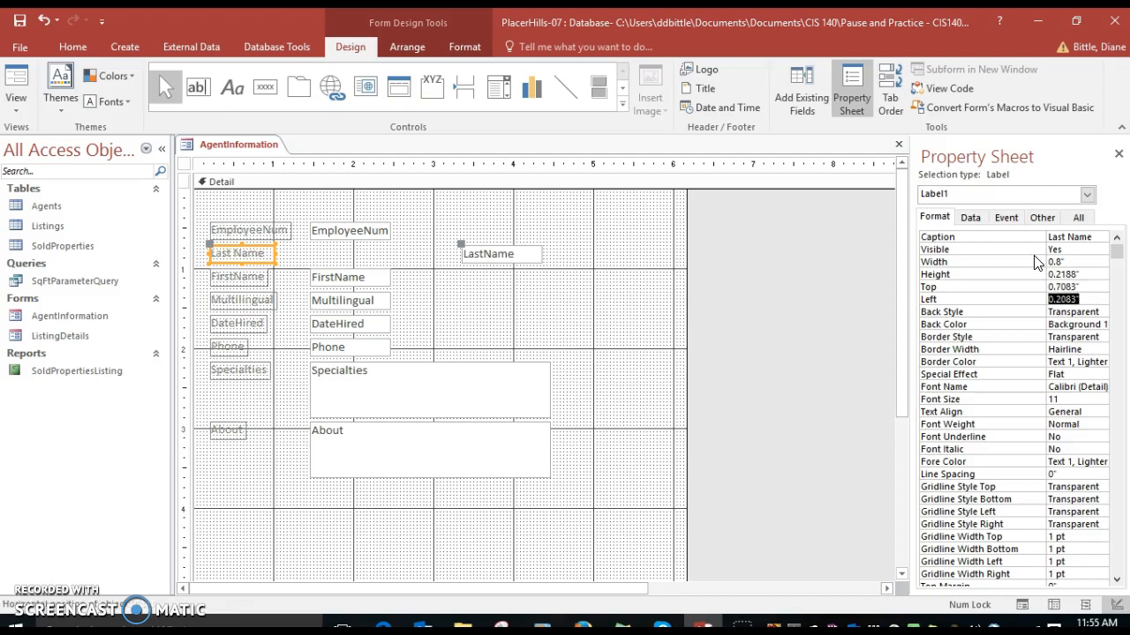
text(2.5)
key(Return)
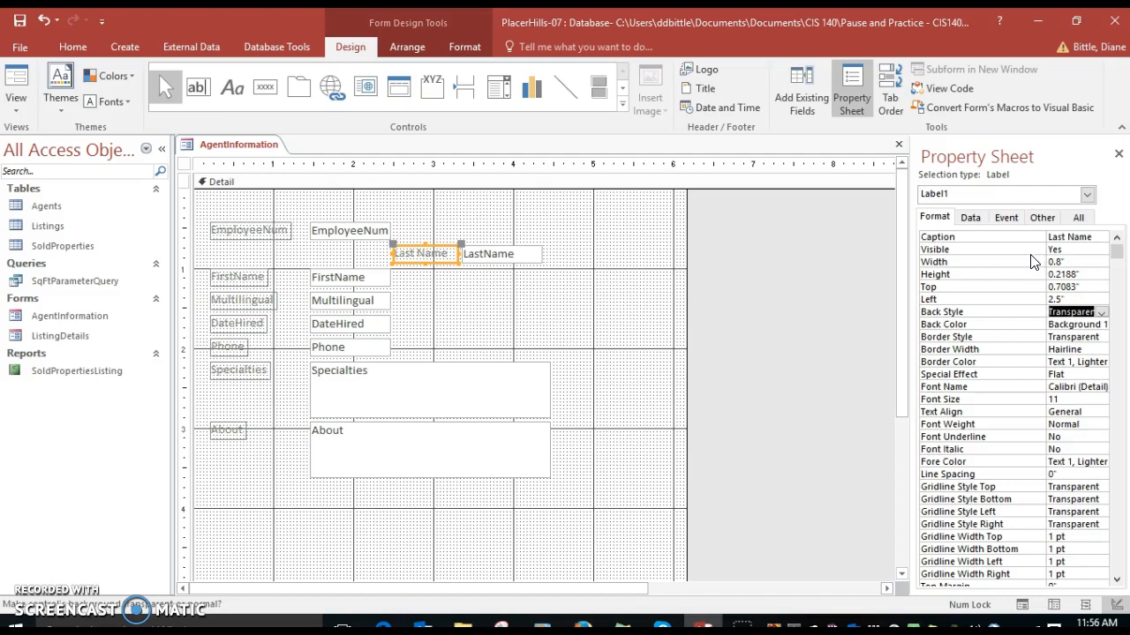
Set the Last Name label's text alignment to Right
click(1077, 411)
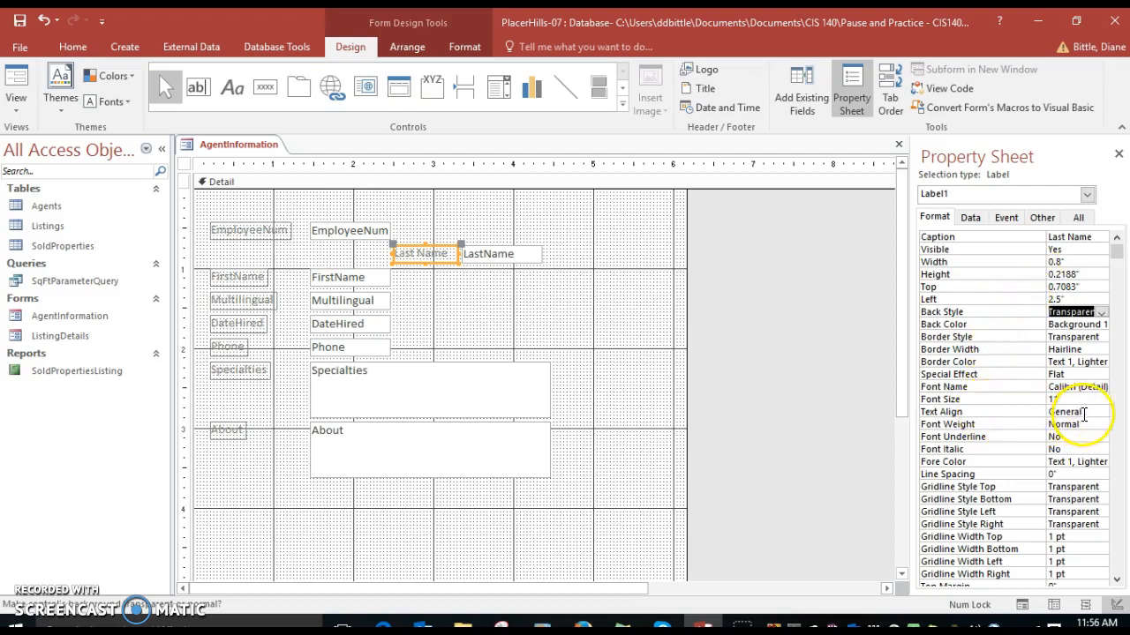
click(1101, 412)
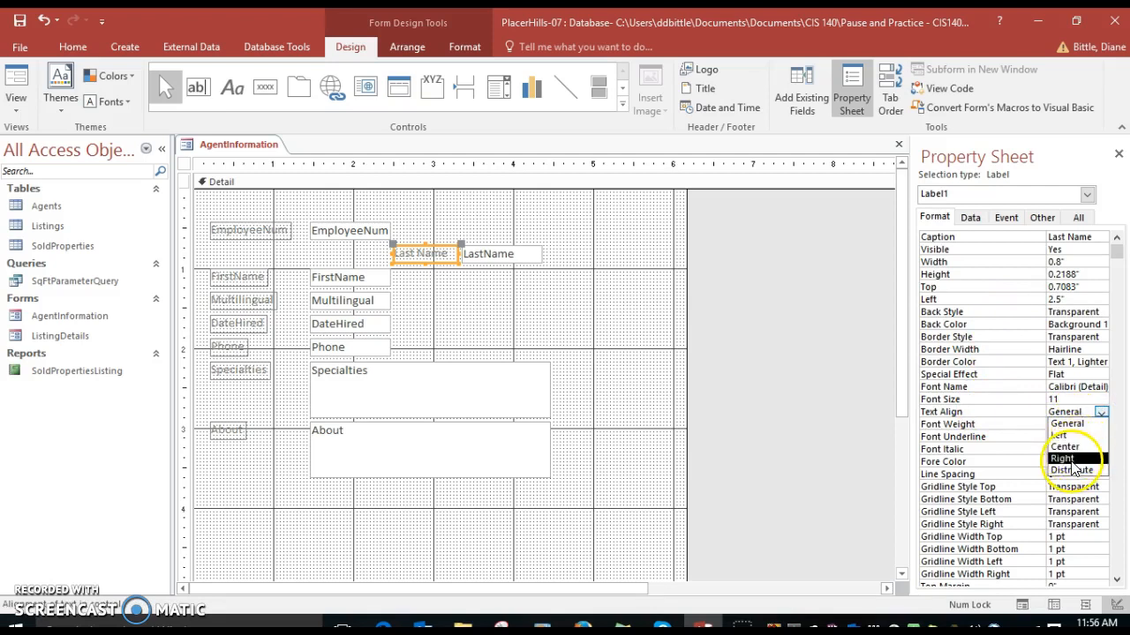
click(1077, 460)
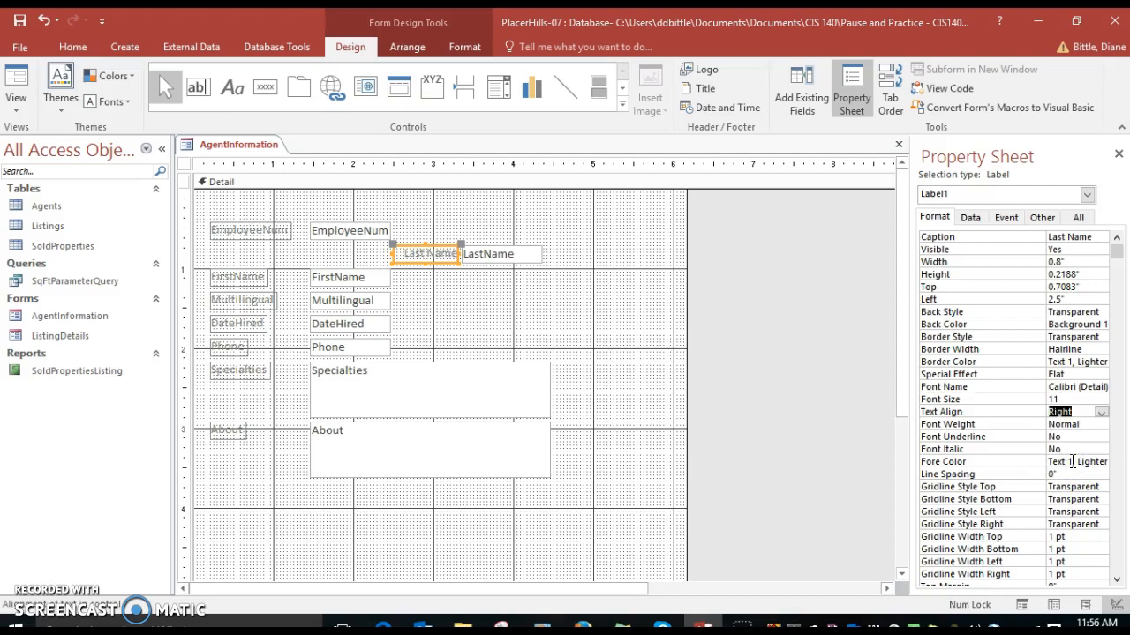
click(802, 431)
Align the FirstName label and text box to the top of the Last Name row
shift+click(248, 289)
shift+click(352, 283)
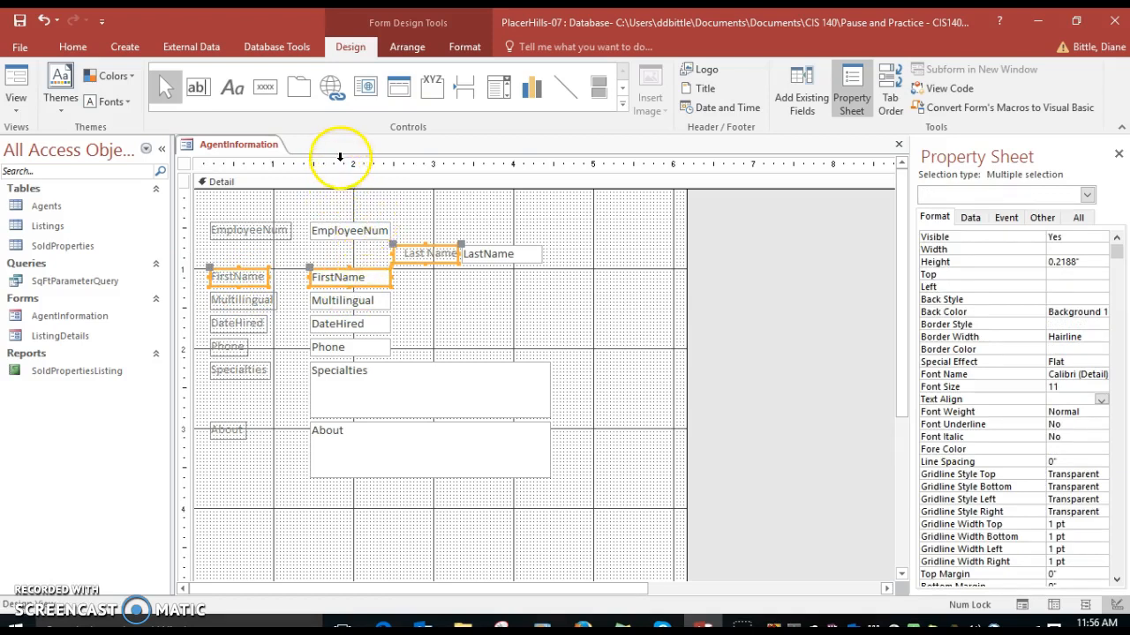
click(422, 48)
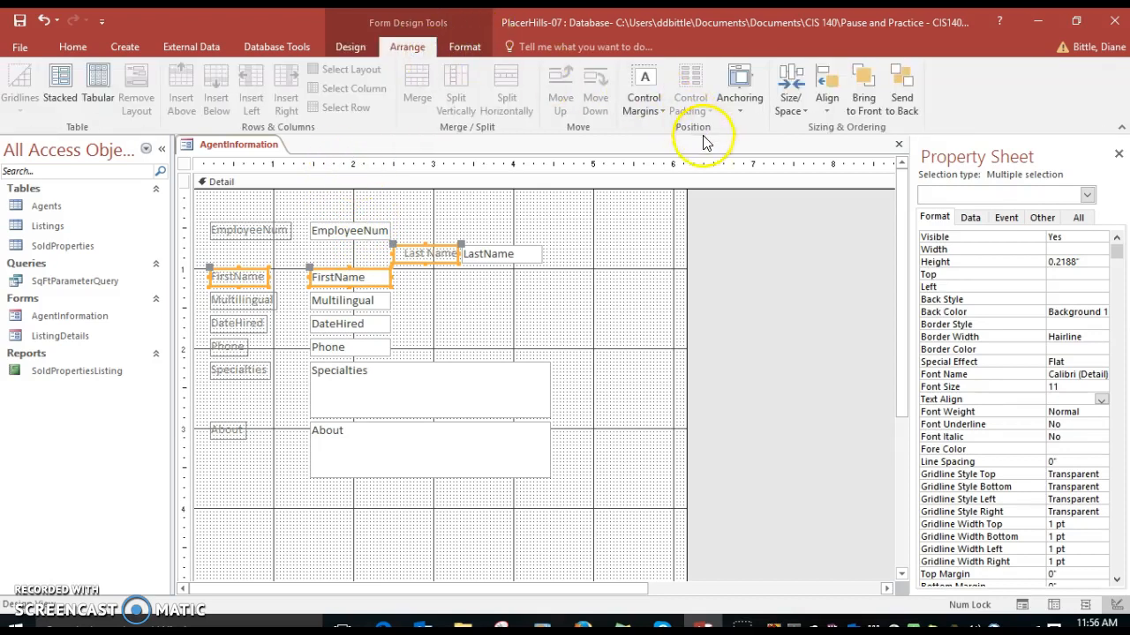
click(827, 110)
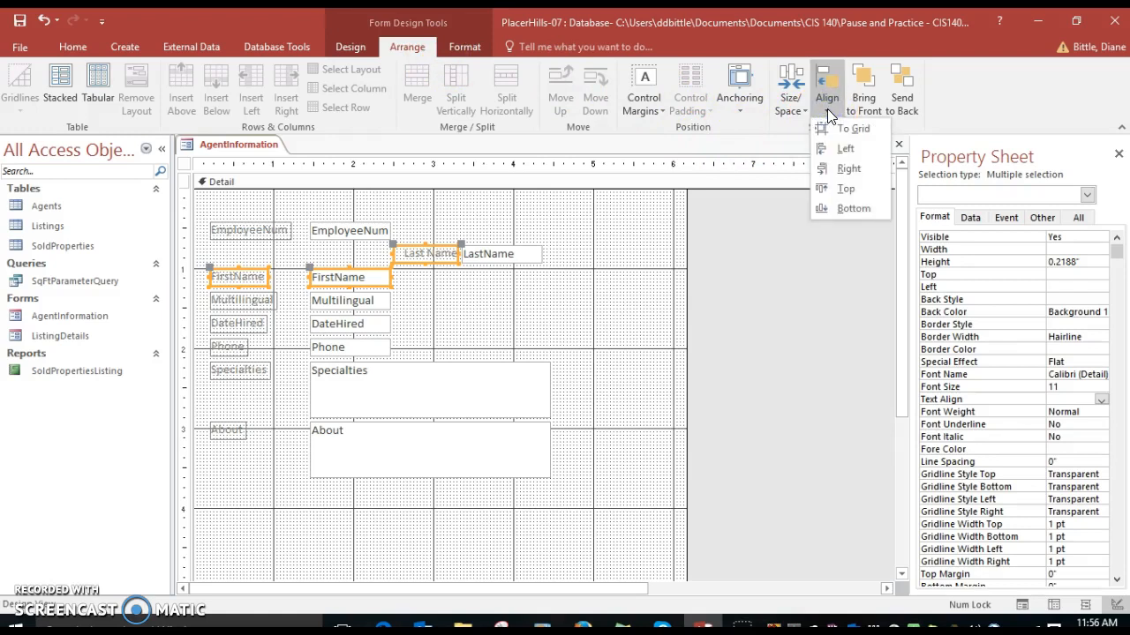
click(834, 191)
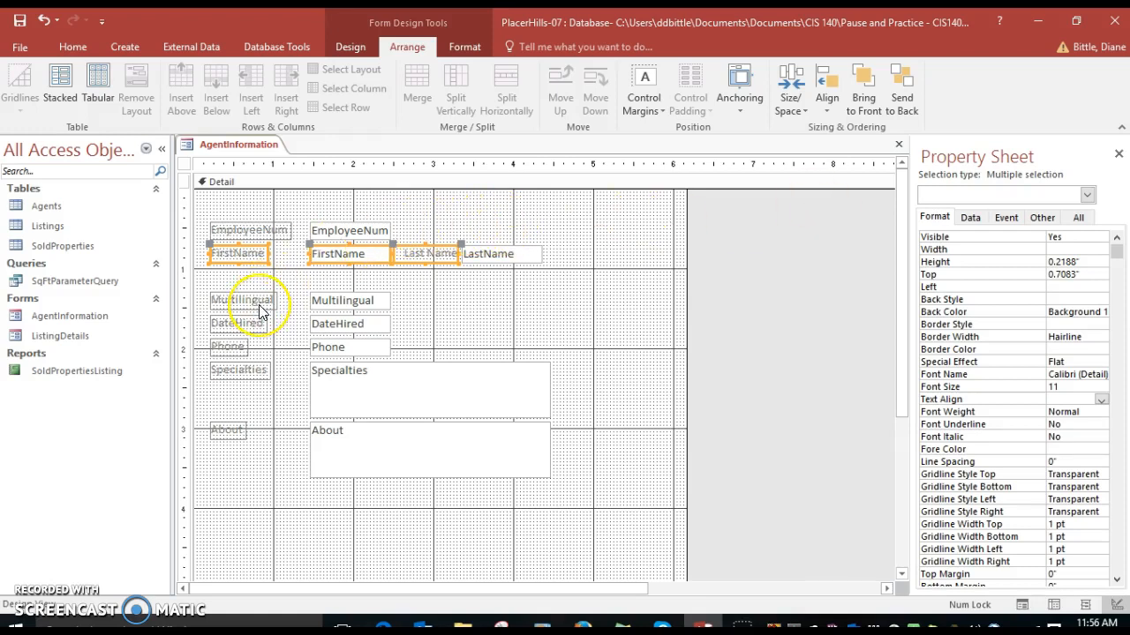
Set the Multilingual text box's width to 0.3" and its Left position to 5.5"
click(337, 304)
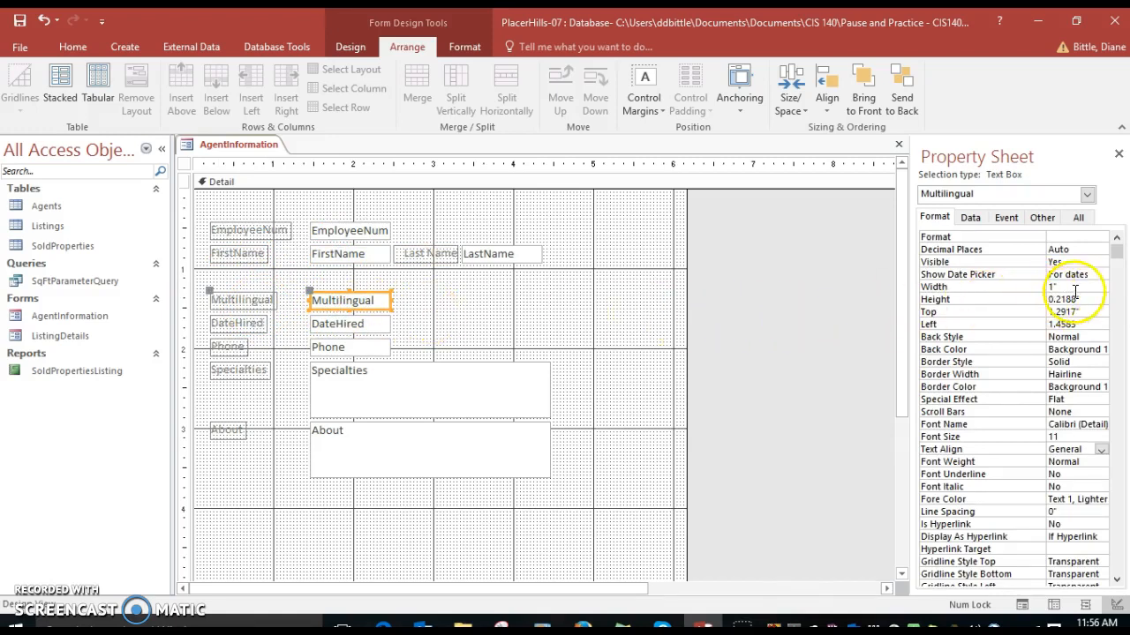
click(1035, 287)
text(.3)
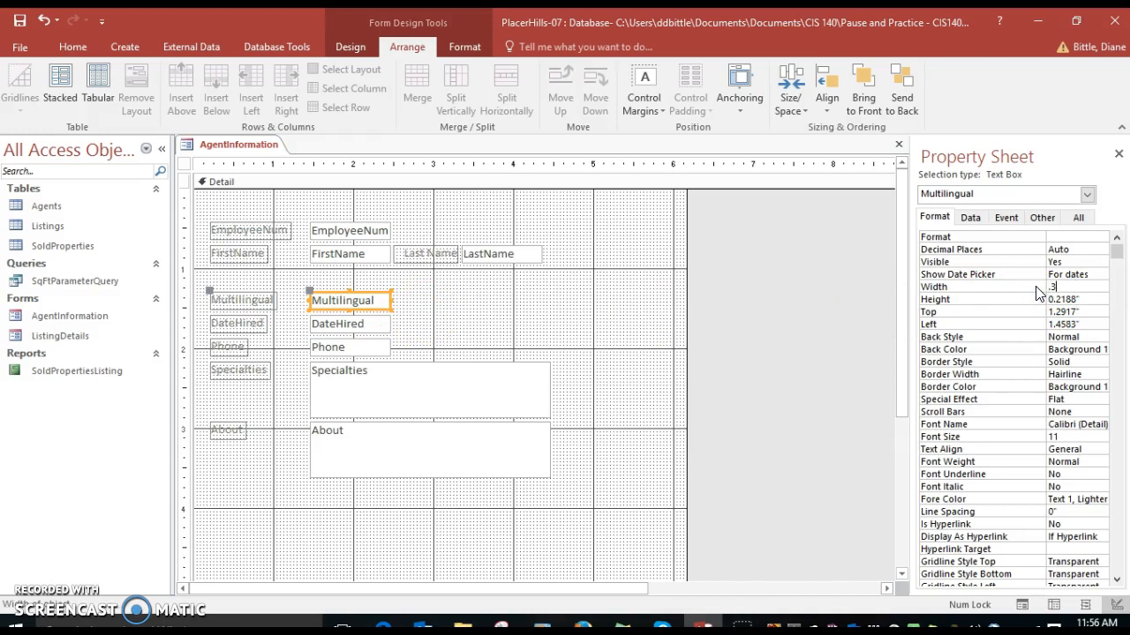
key(Return)
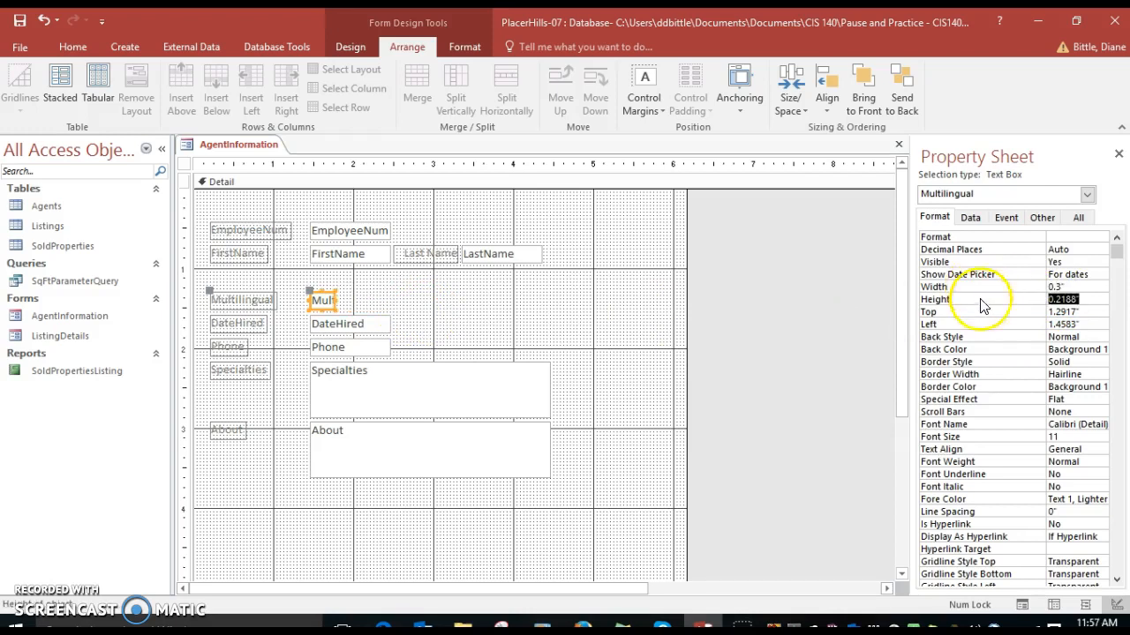
click(1077, 324)
drag(1077, 324, 1040, 324)
text(5.5)
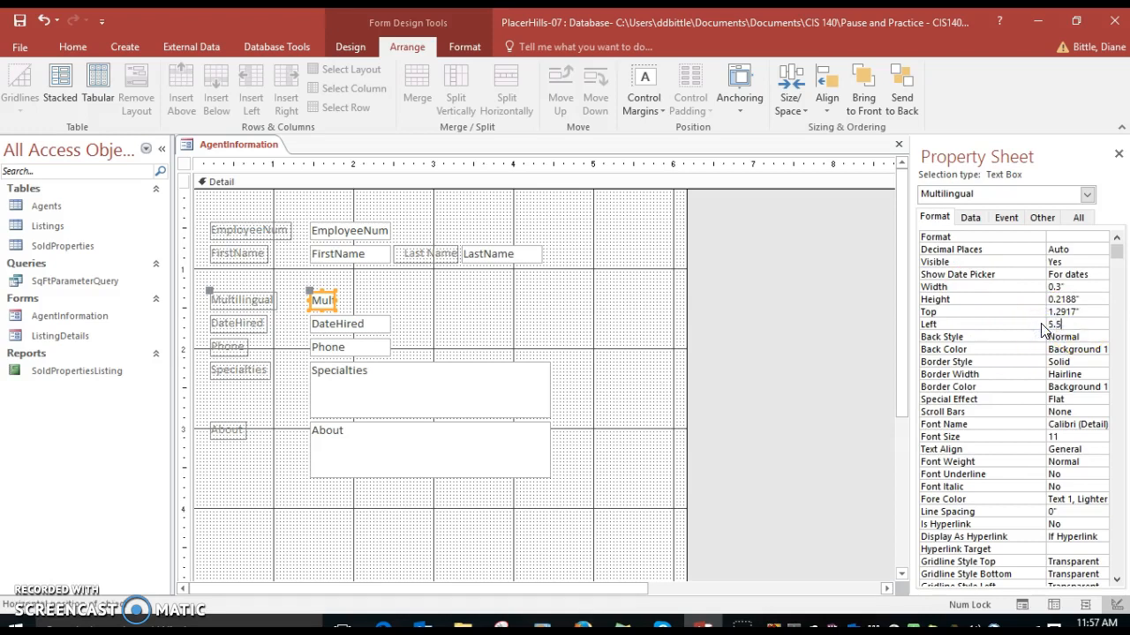
key(Return)
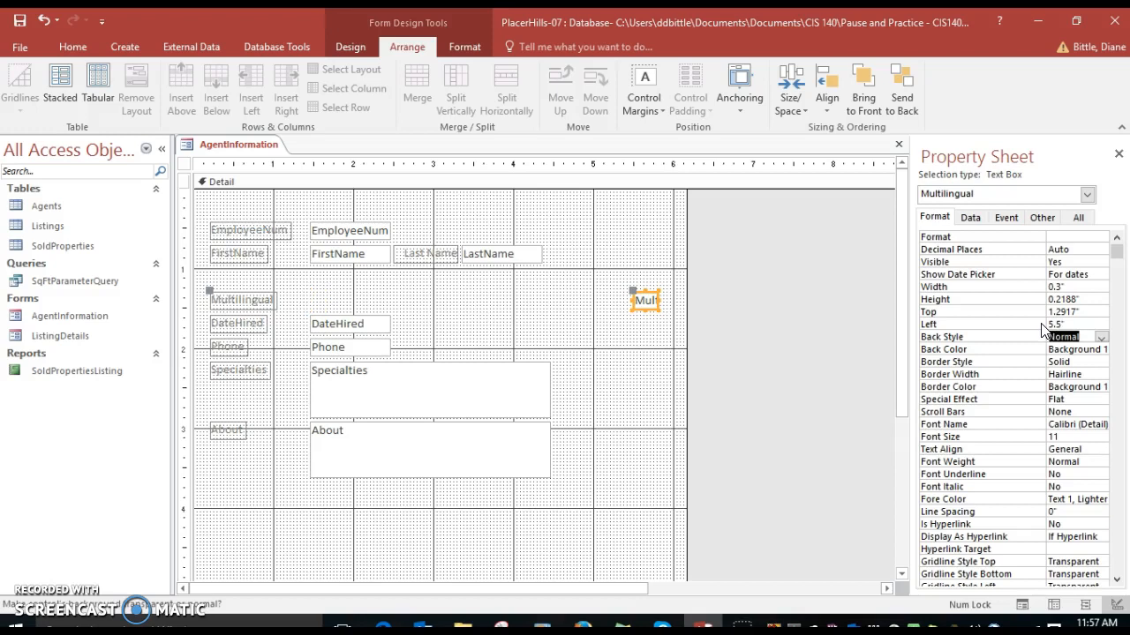
Set the Multilingual label's Left position to 4.6" and its text alignment to Right
click(262, 300)
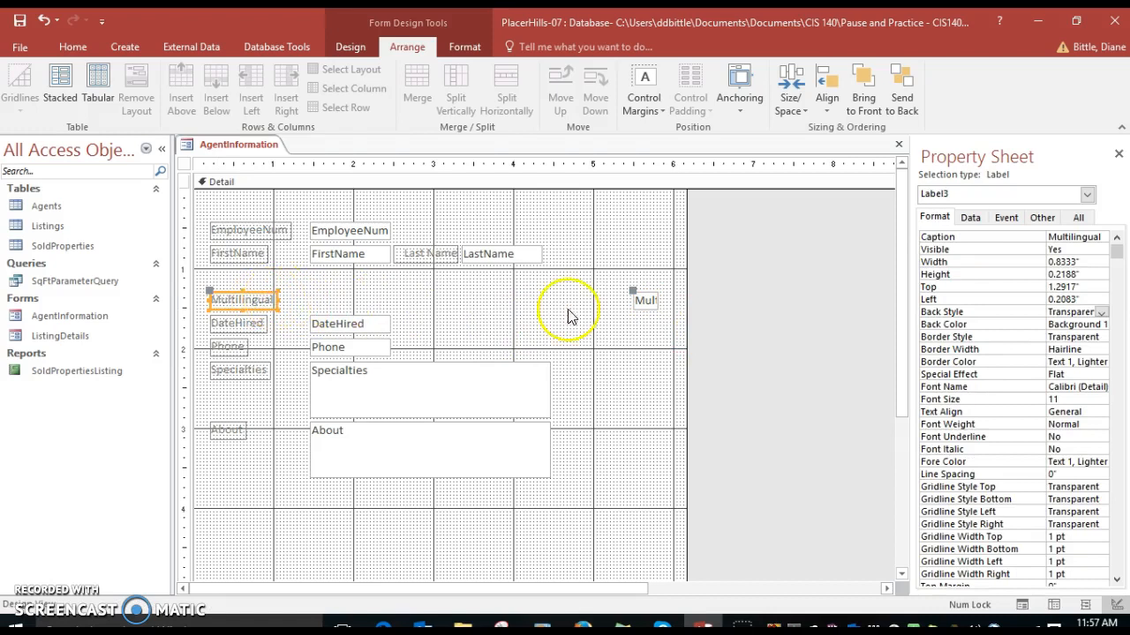
click(1021, 299)
text(4.6)
key(Return)
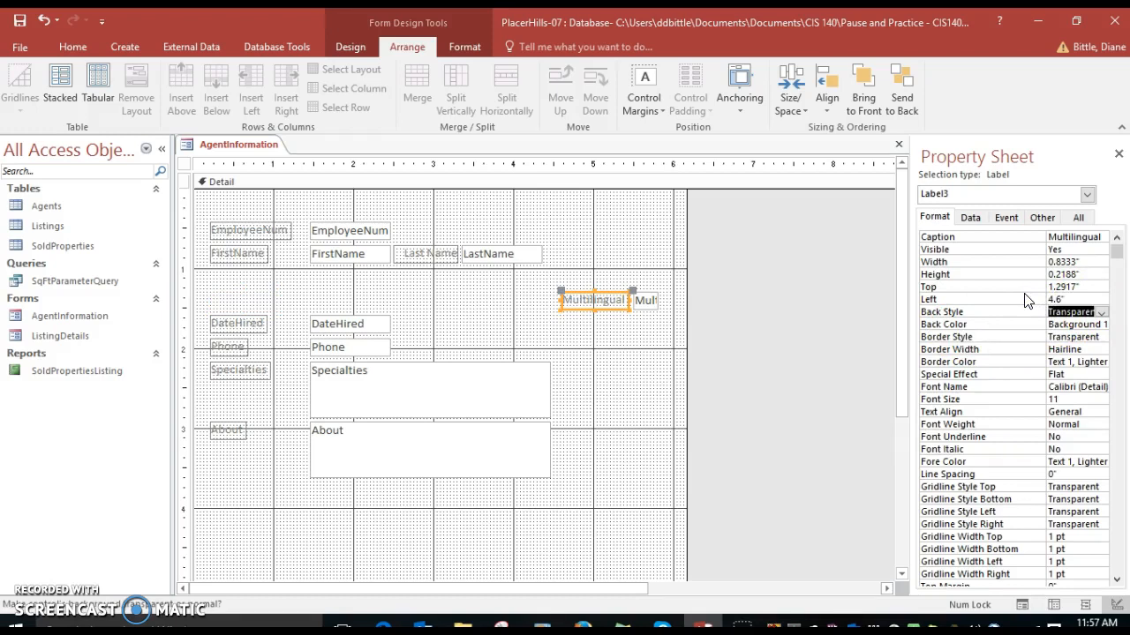
click(1098, 411)
click(1101, 412)
click(1077, 459)
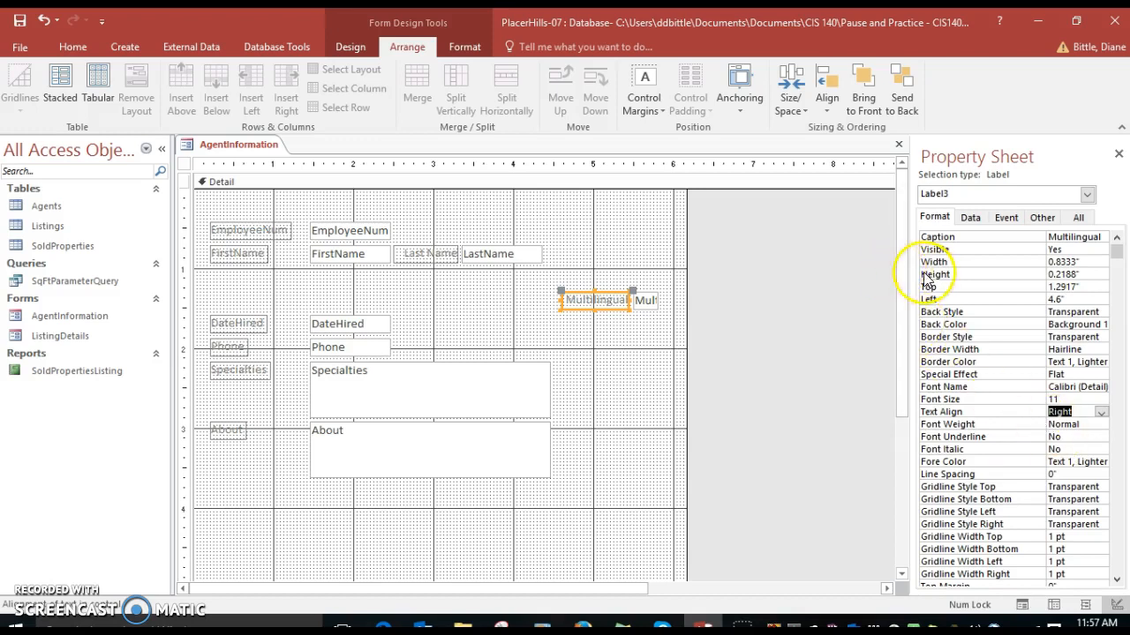
Top-align the Multilingual label and text box with the EmployeeNum text box
shift+click(645, 305)
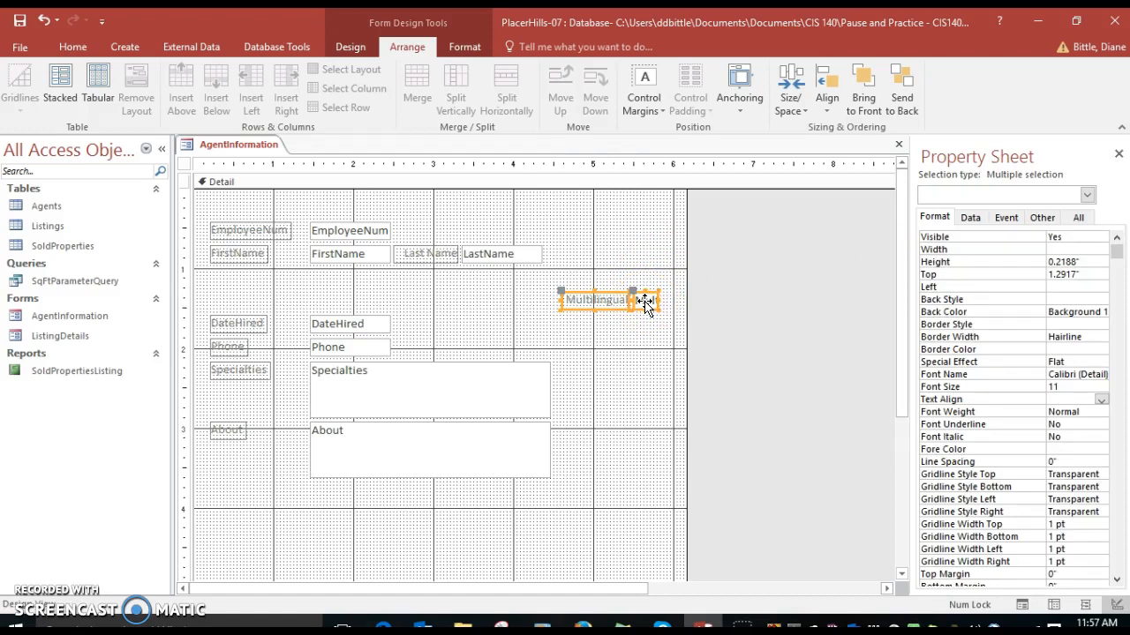
shift+click(348, 231)
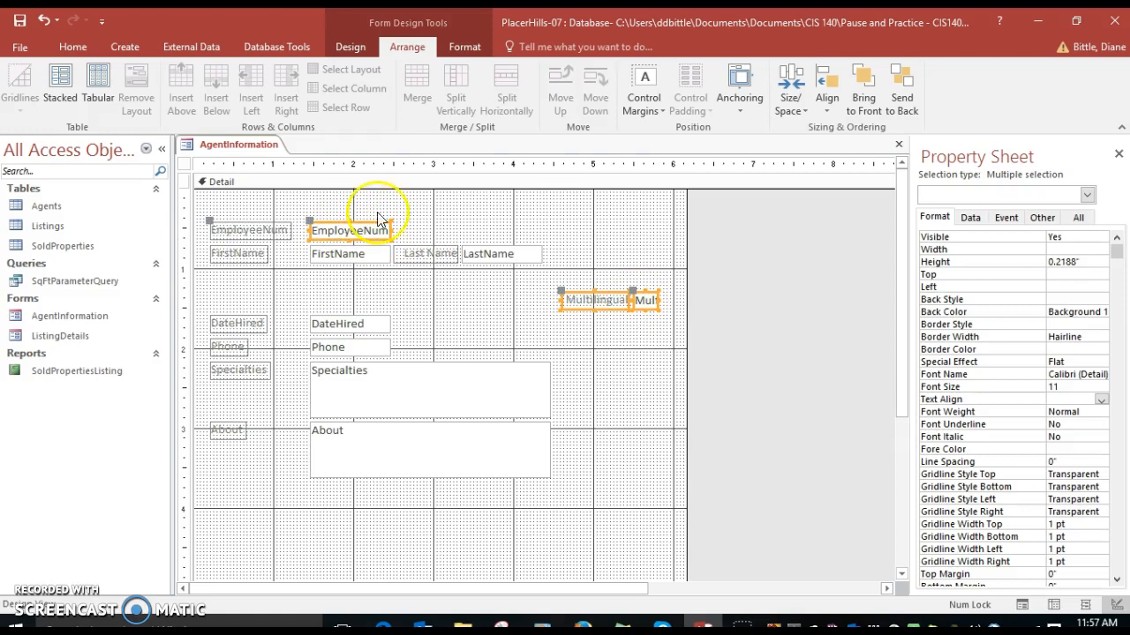
click(825, 104)
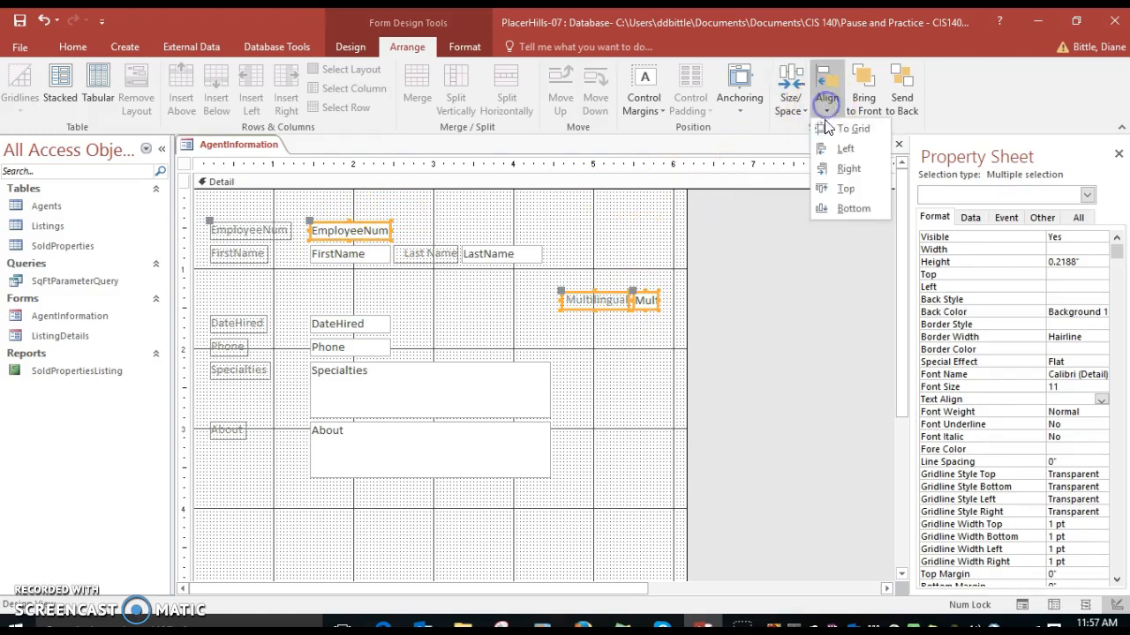
click(833, 189)
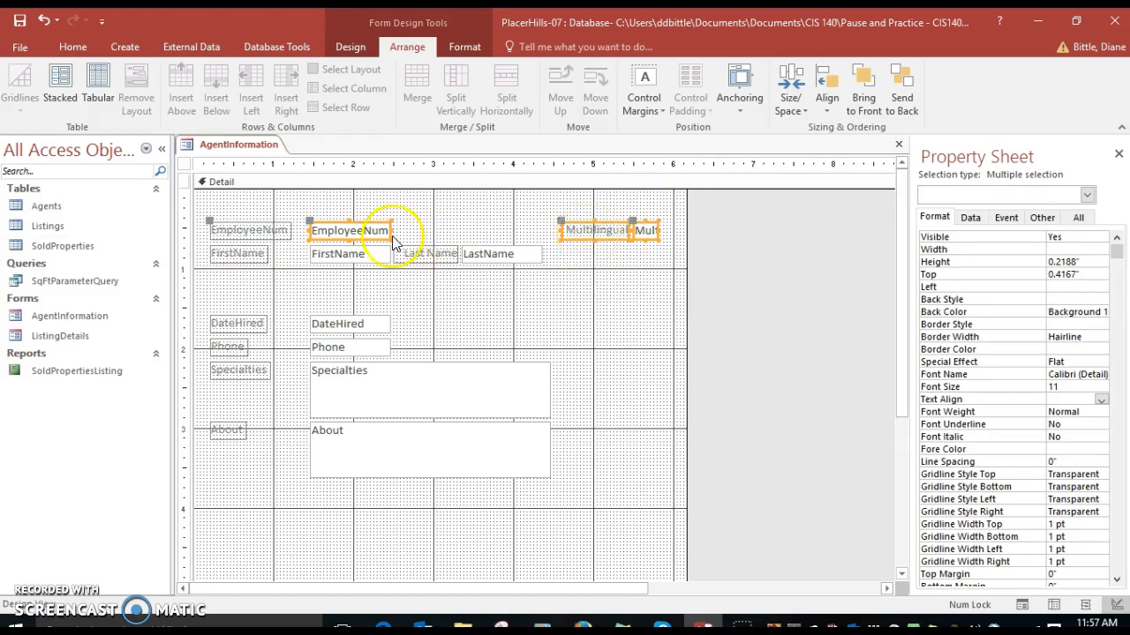
Change the EmployeeNum label's caption to Employee ID
click(236, 235)
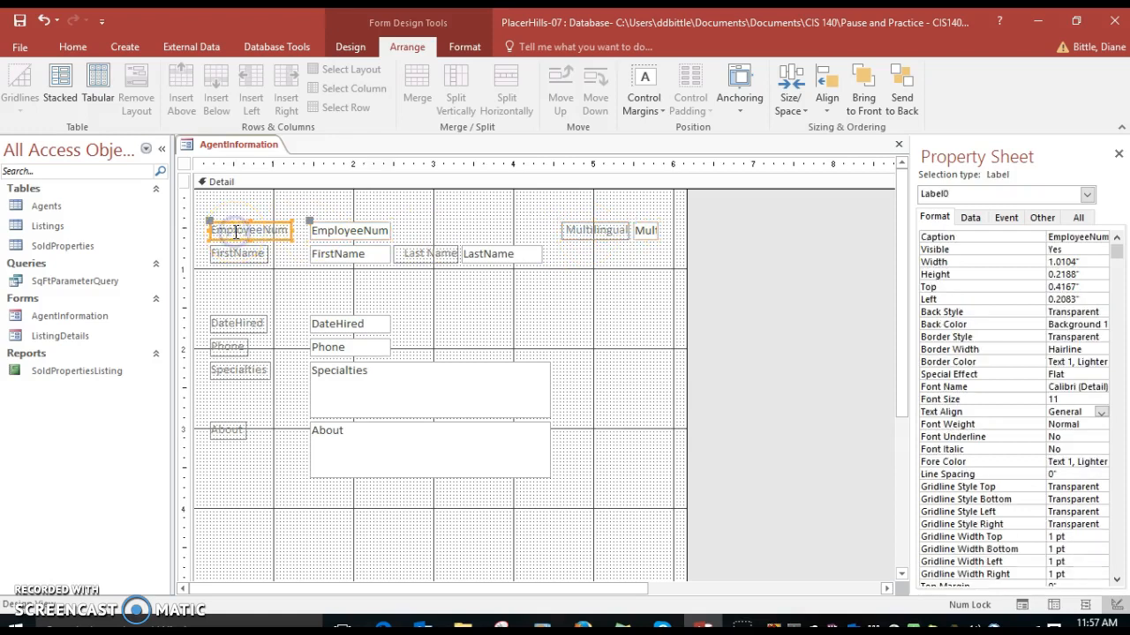
click(1092, 237)
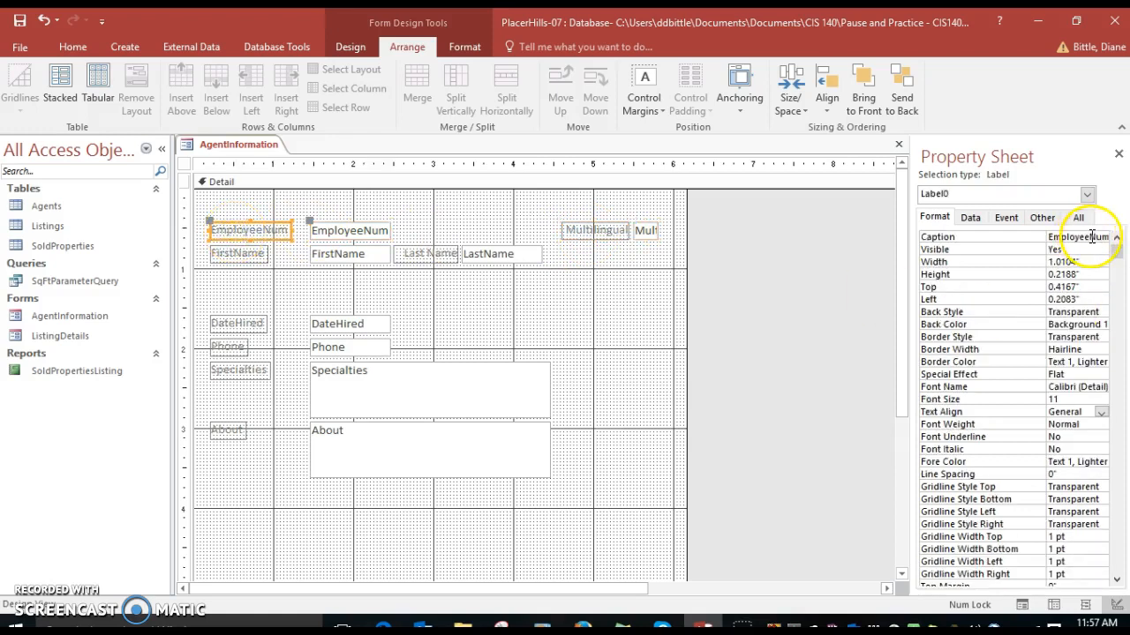
key(BackSpace)
key(BackSpace)
key(BackSpace)
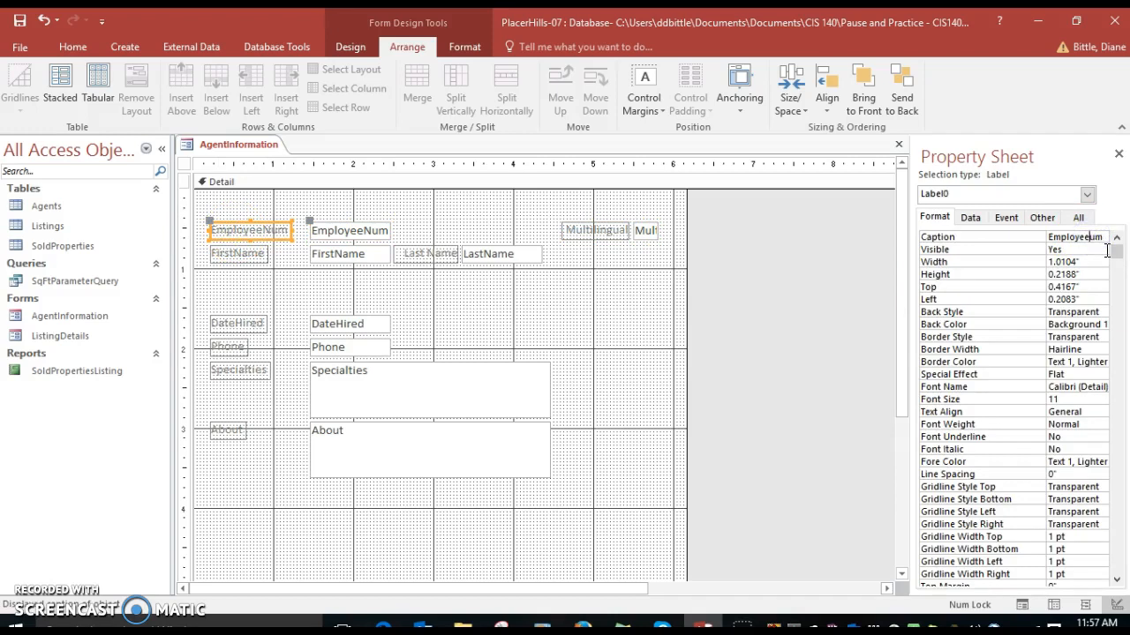
text(ID)
key(Return)
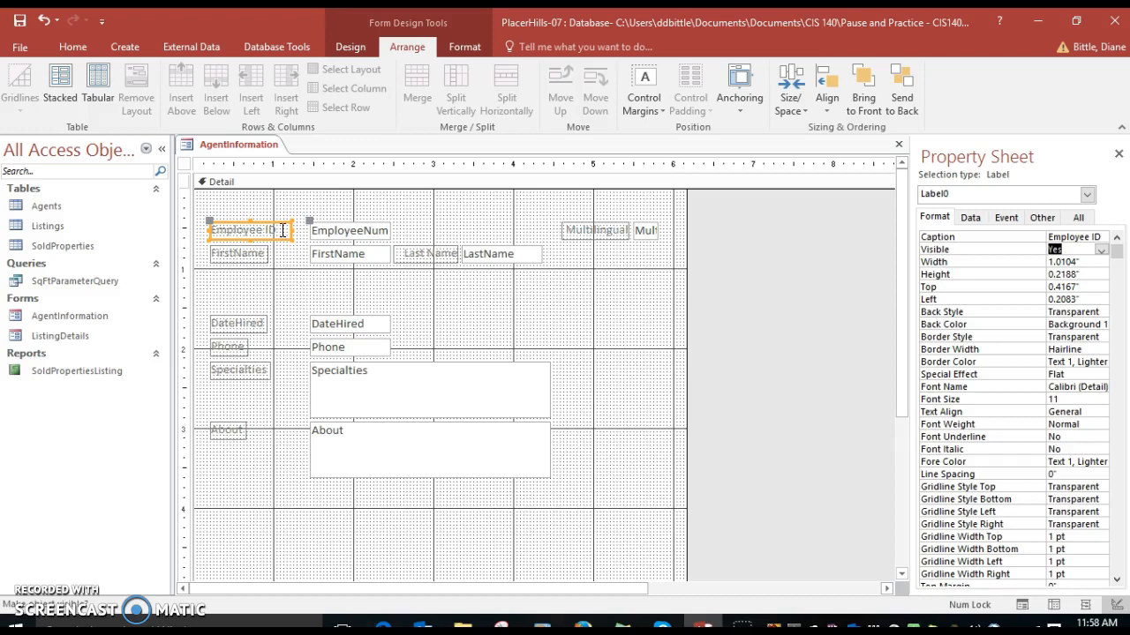
Select the Employee ID, FirstName, DateHired and Phone labels together and set their width to 1"
shift+click(233, 258)
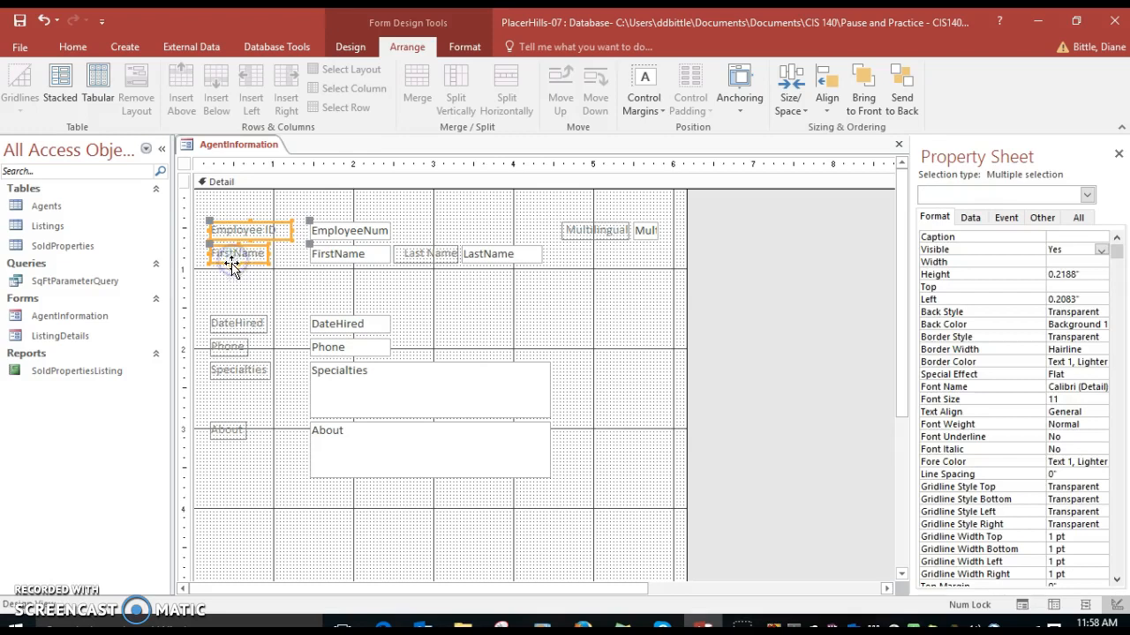
shift+click(234, 326)
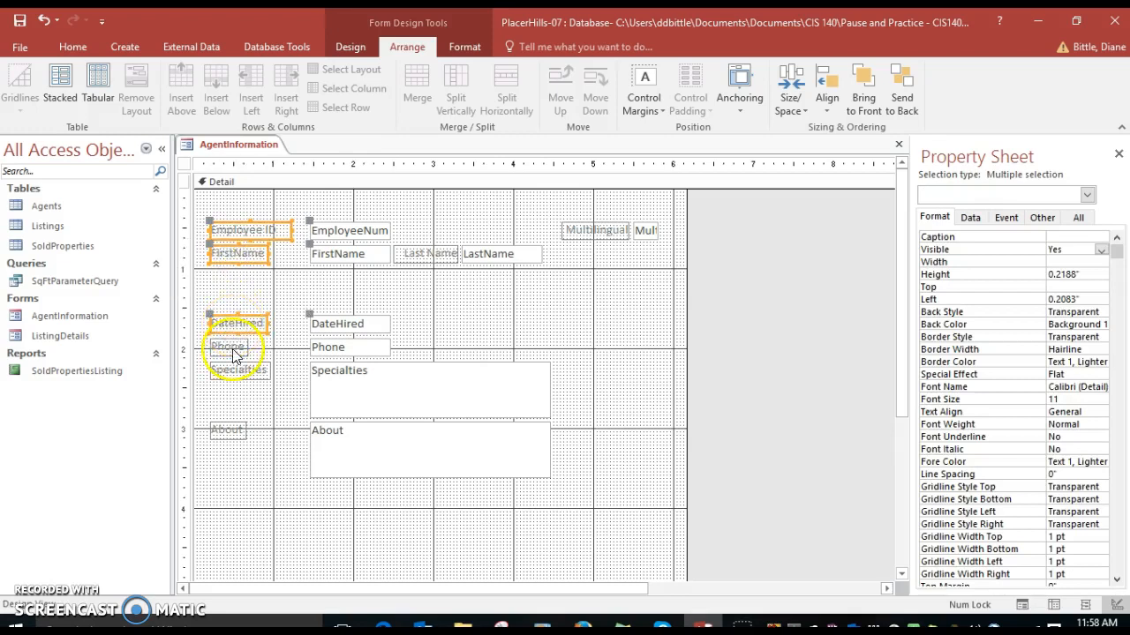
shift+click(234, 353)
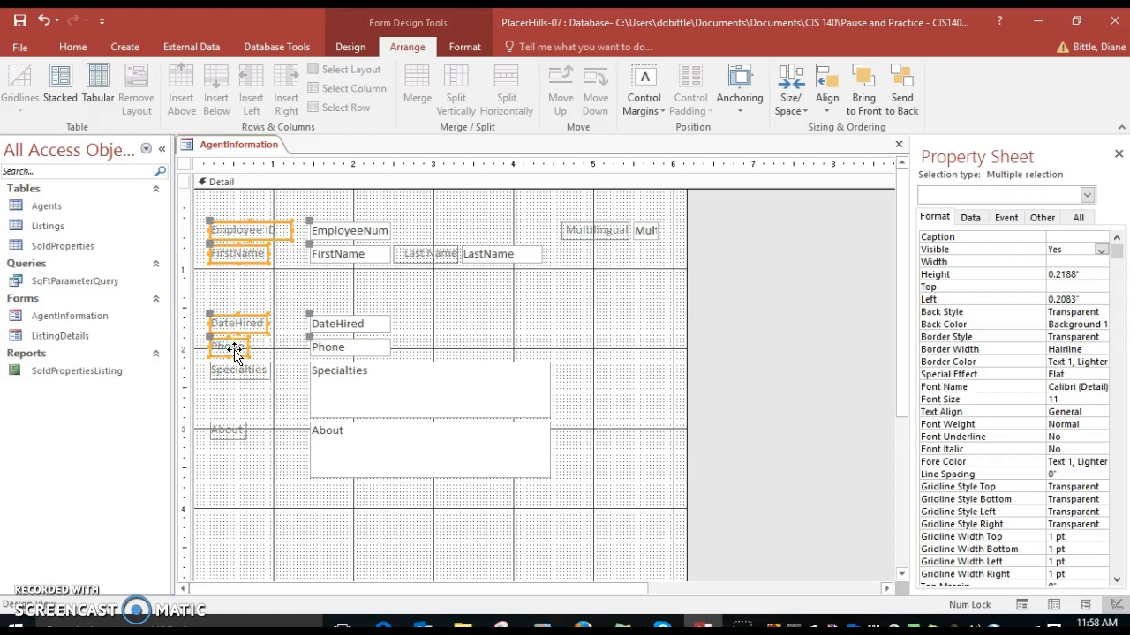
click(1056, 261)
text(1)
key(Return)
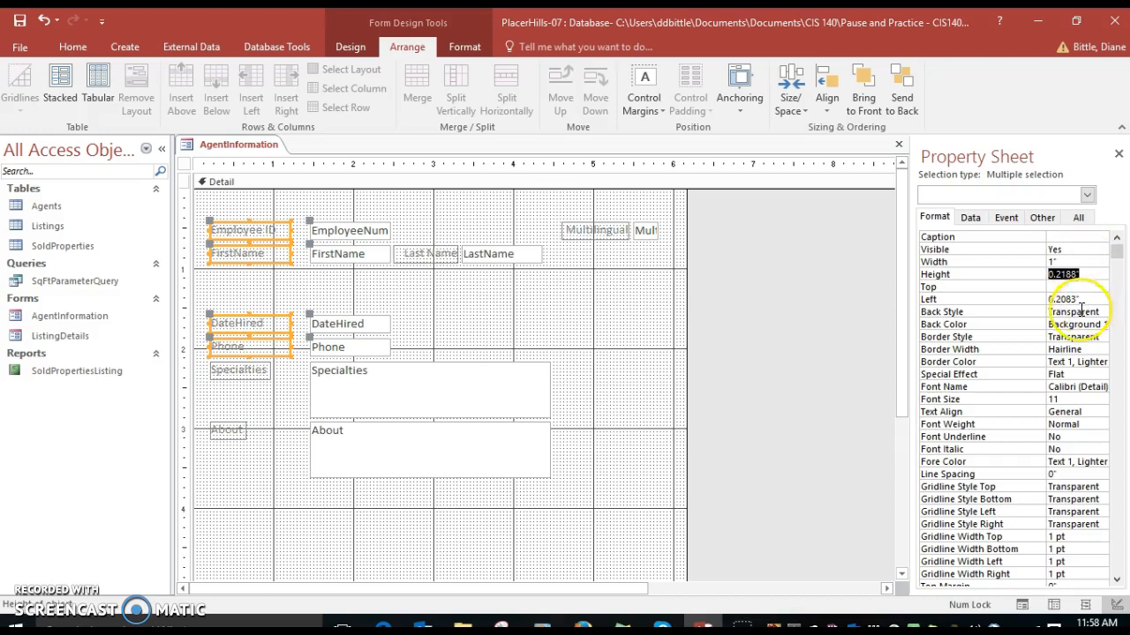
Set the four selected labels' Left position to 0.4" and their text alignment to Right
click(1031, 300)
text(.4)
key(Return)
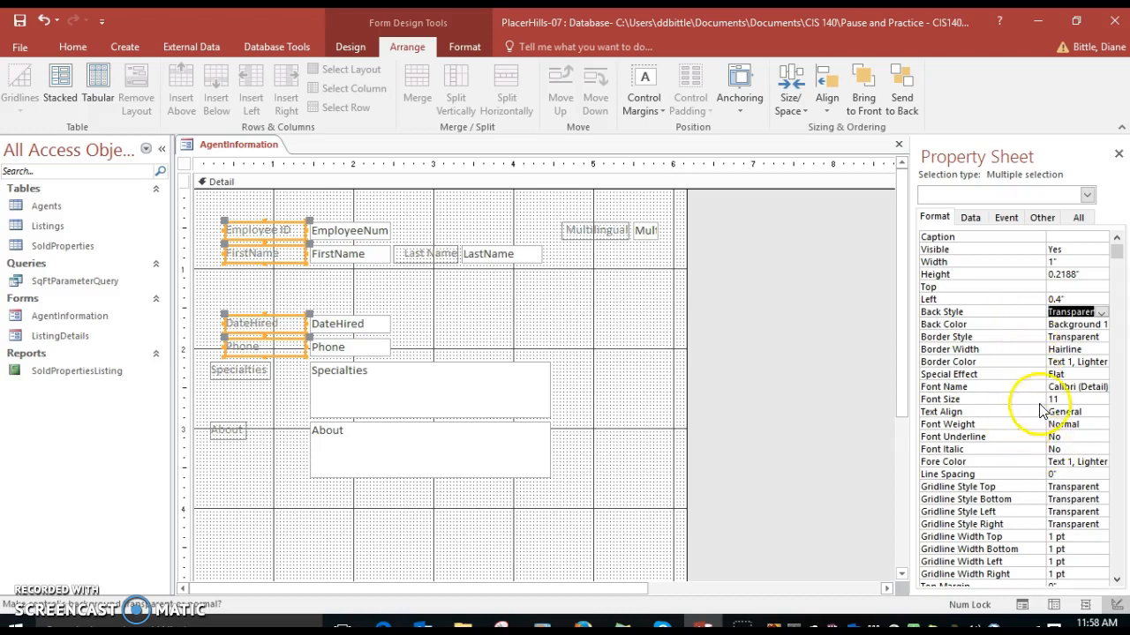
click(1085, 411)
click(1101, 412)
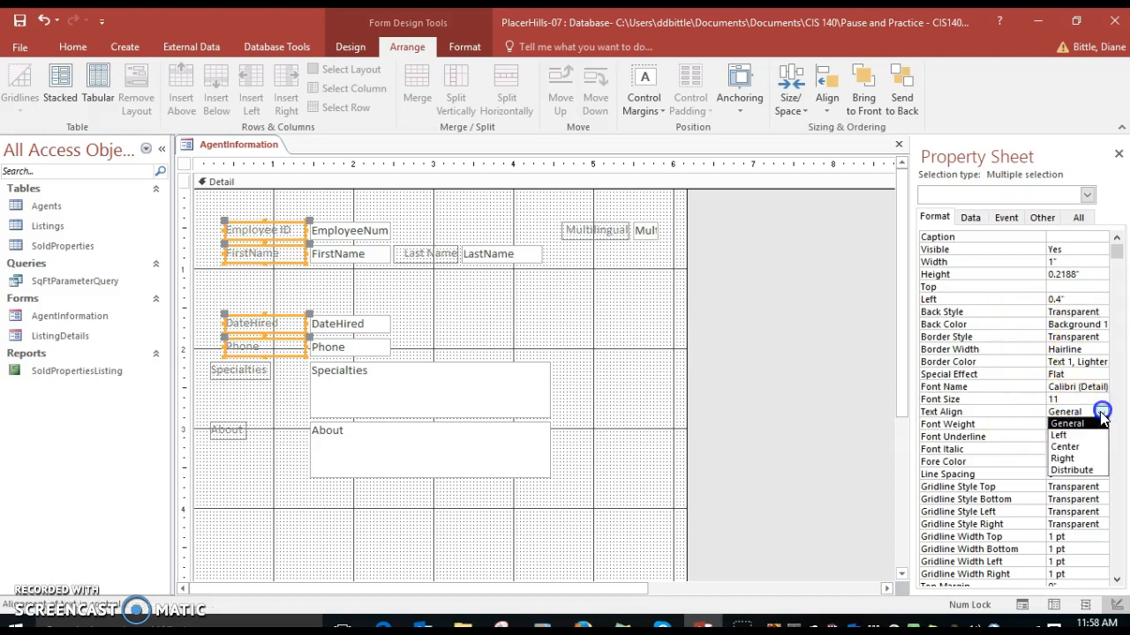
click(1068, 458)
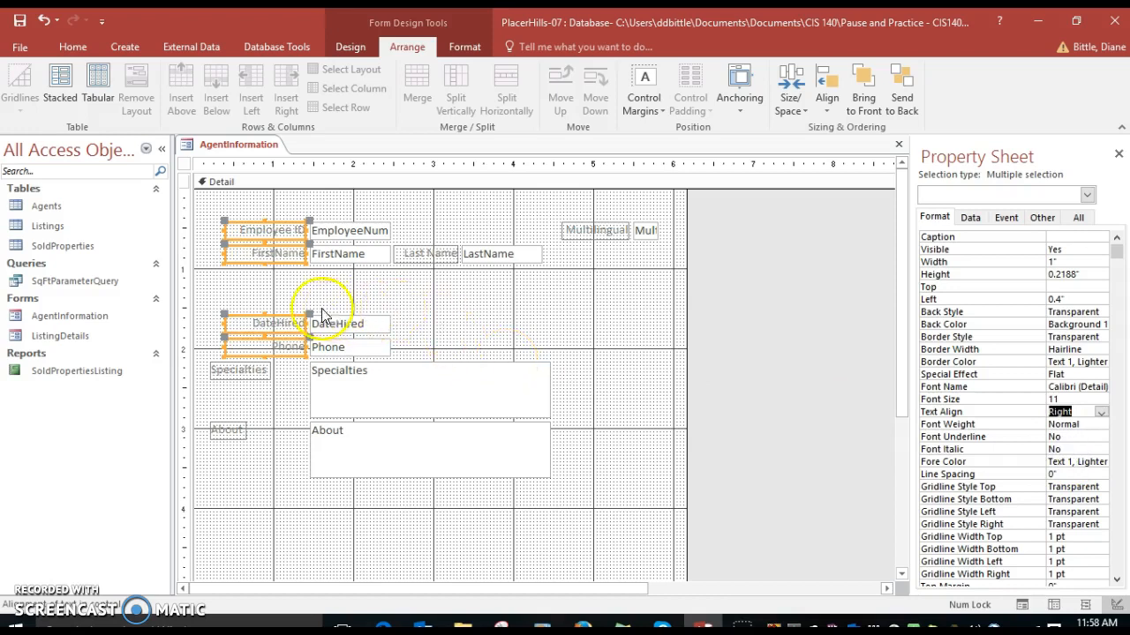
Select the DateHired text box with its label and set their Top position to 1"
click(337, 327)
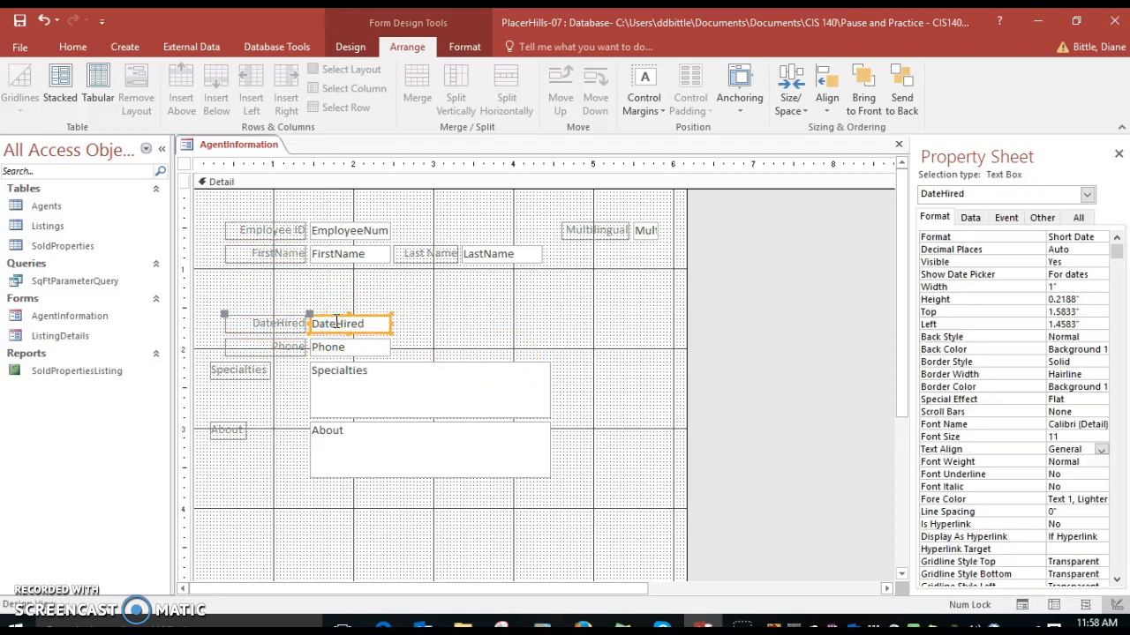
shift+click(269, 324)
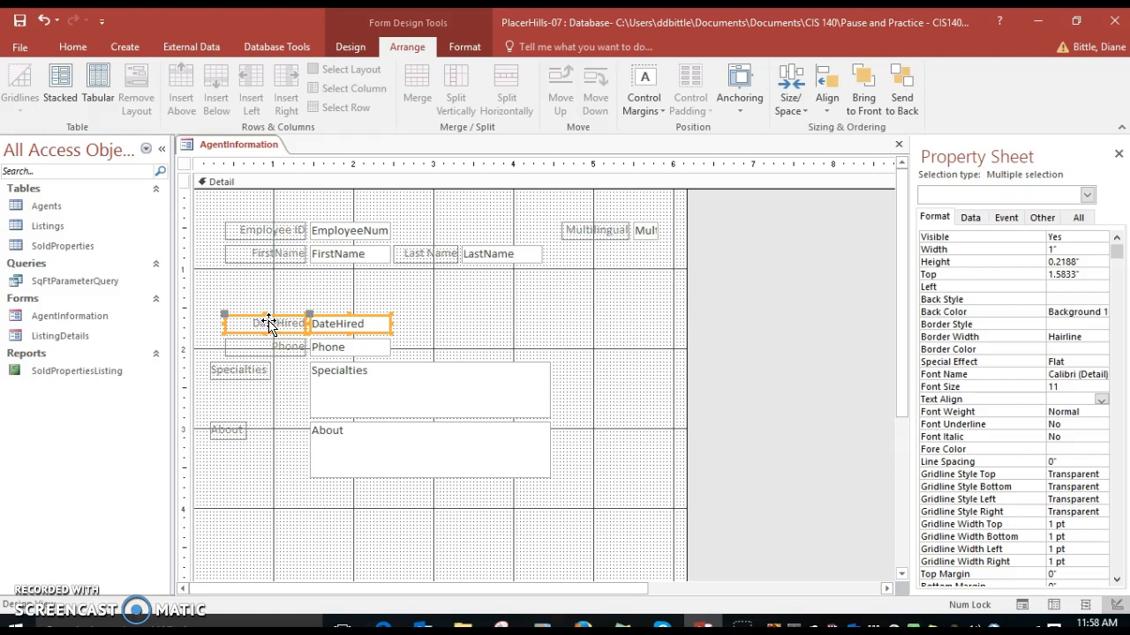
click(1062, 274)
double_click(1061, 274)
text(1)
key(Return)
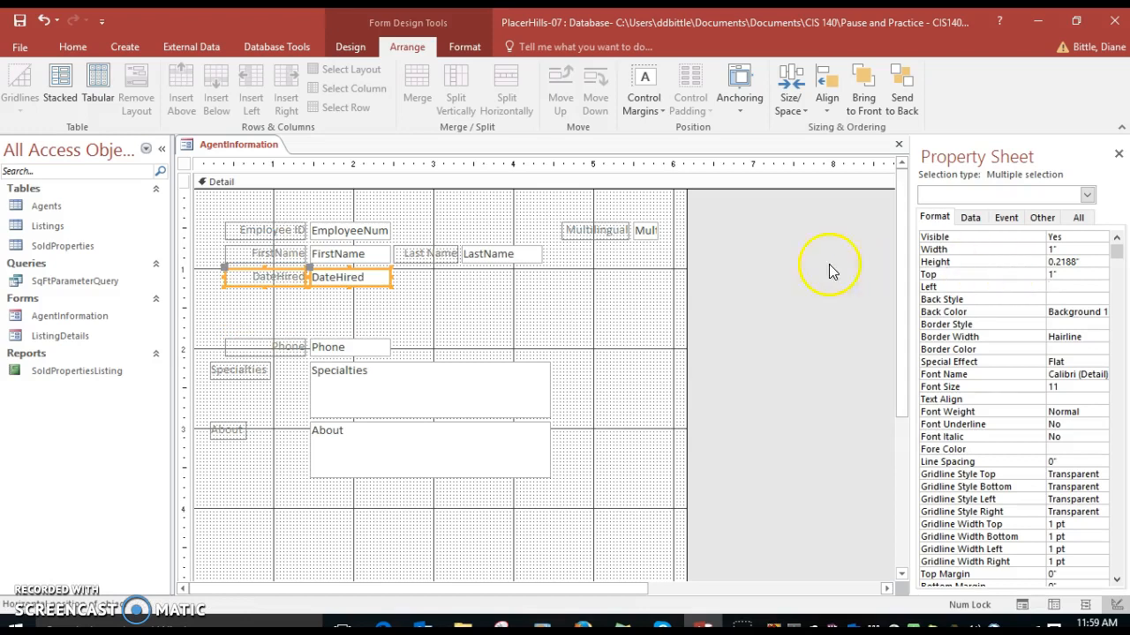
Select the Phone label with its text box and set their Top position to 1.3"
click(282, 344)
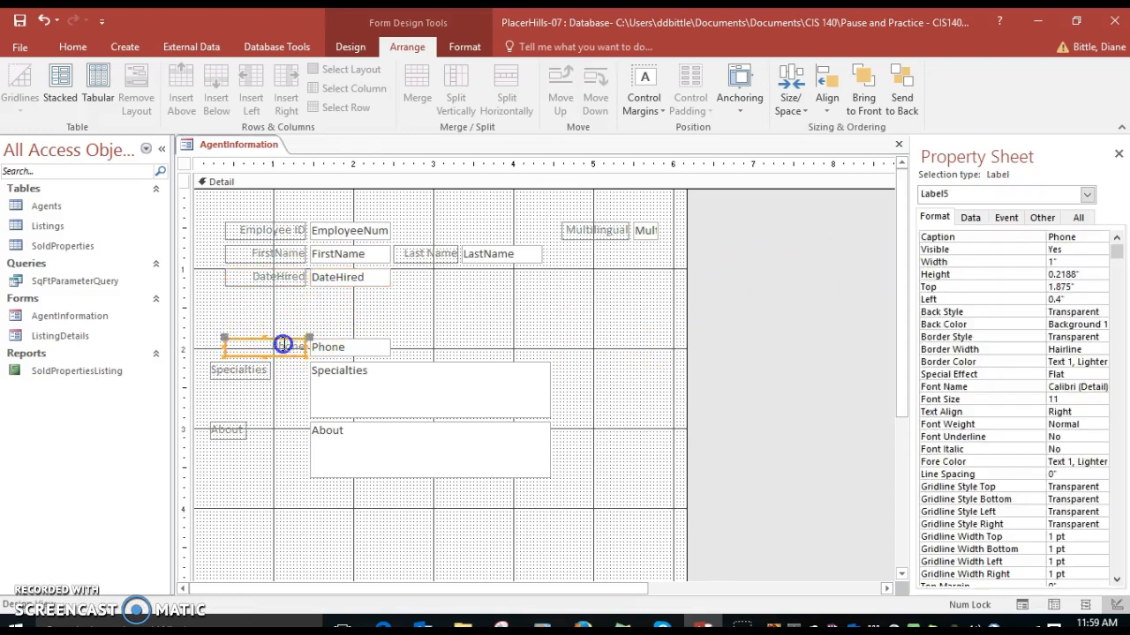
shift+click(347, 351)
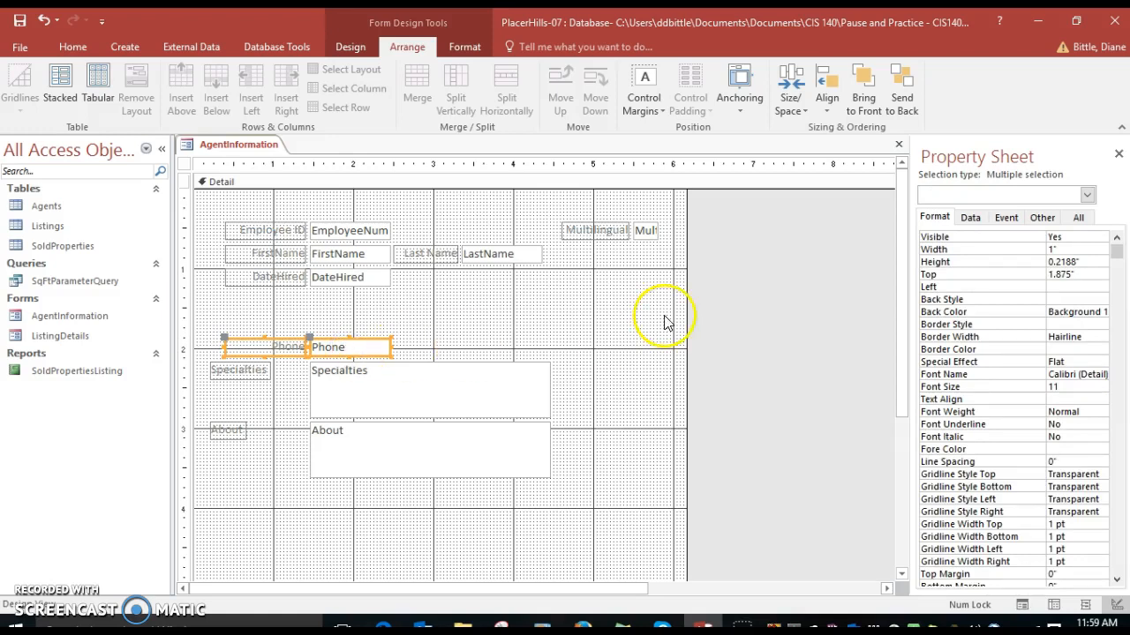
click(1055, 294)
click(1026, 274)
text(1.3)
key(Return)
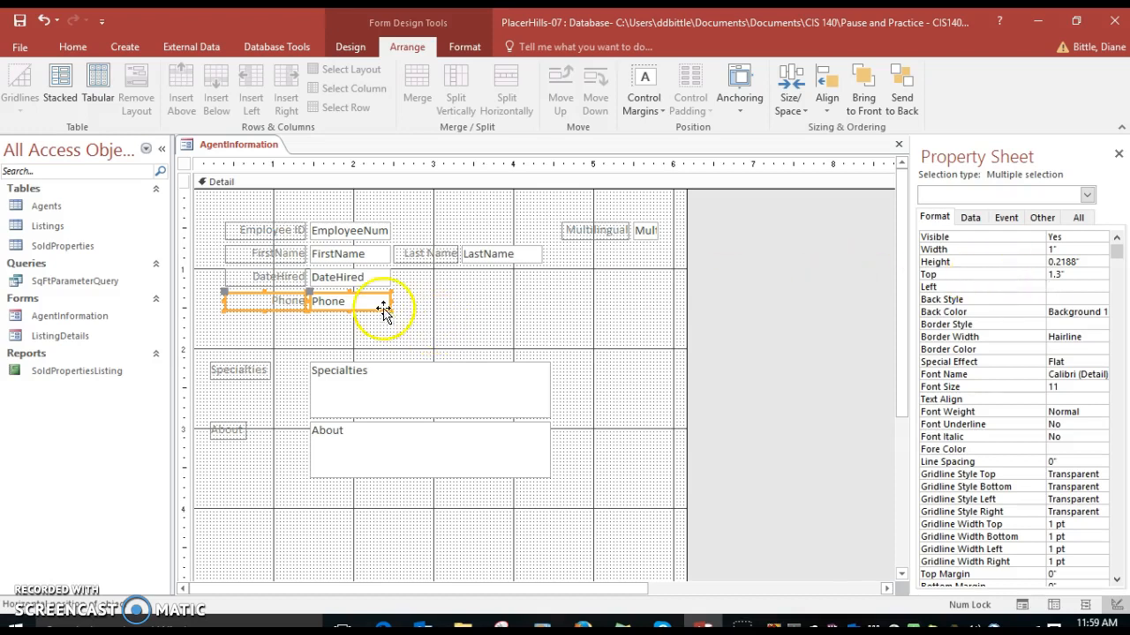
Edit the FirstName and DateHired label captions to read First Name and Date Hired
click(267, 256)
click(1066, 239)
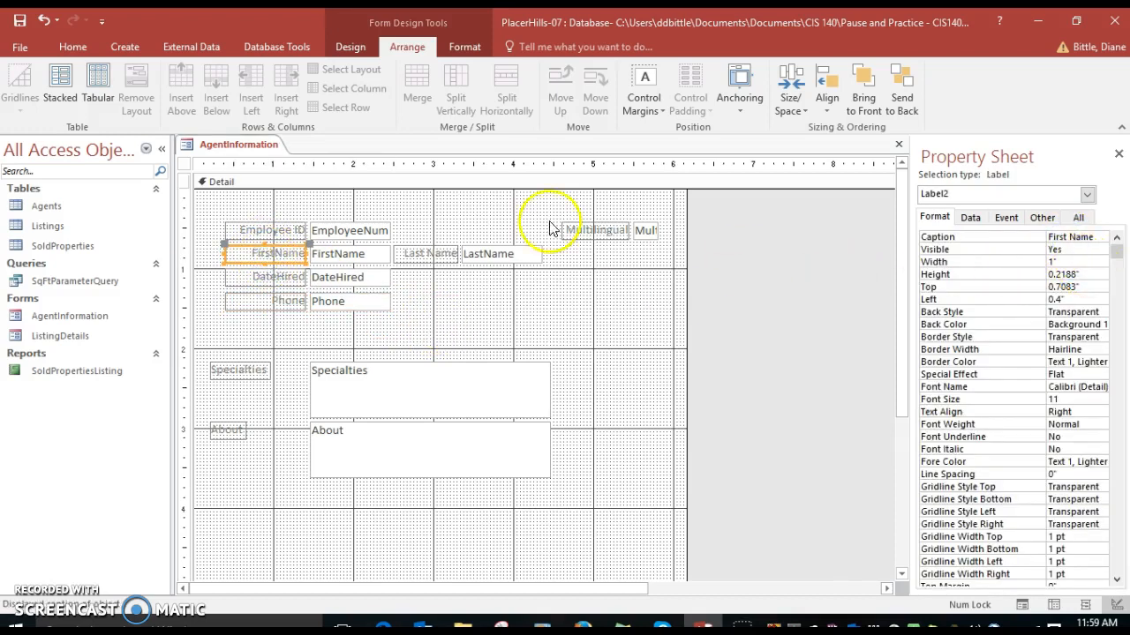
click(288, 277)
click(1067, 238)
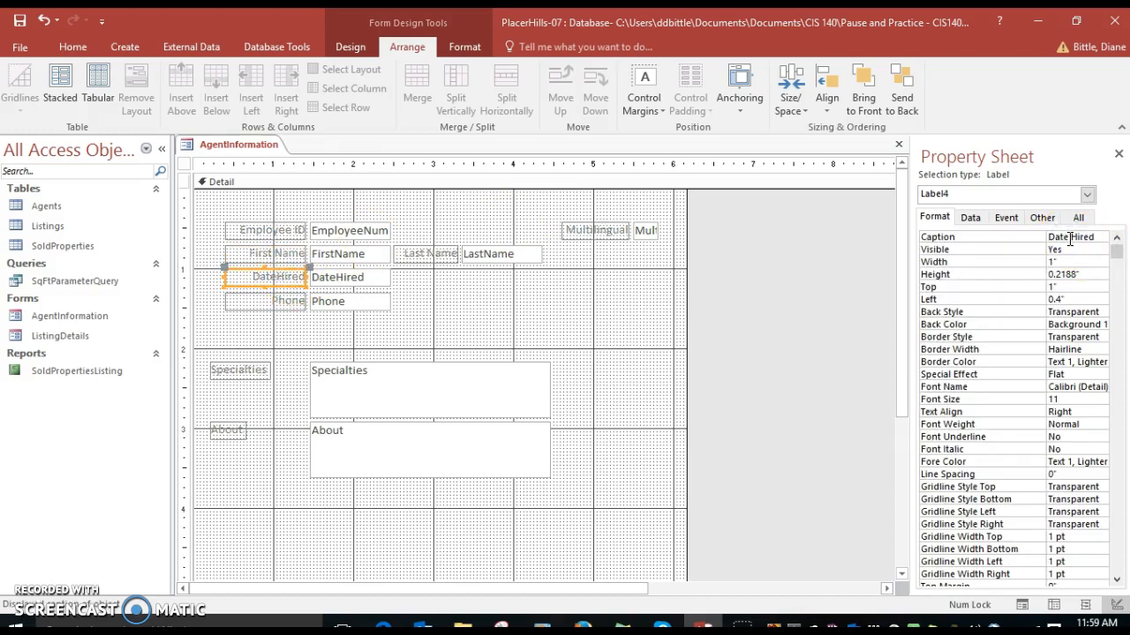
click(247, 301)
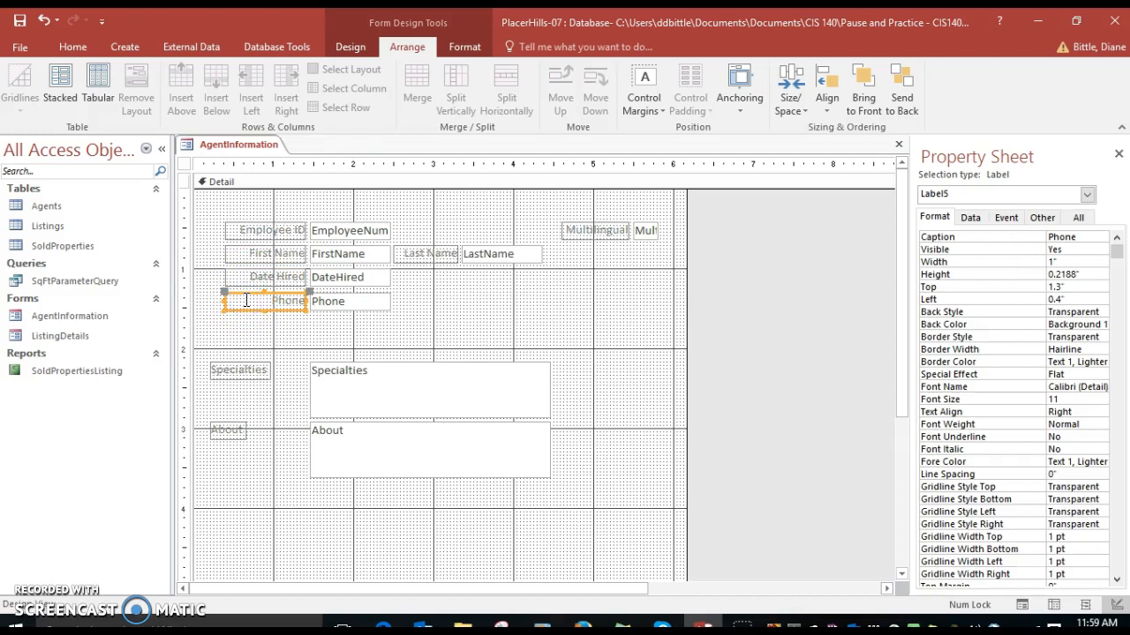
click(275, 300)
Set the Specialties text box's Top position to 1.4" and its Left position to 2.8"
click(343, 380)
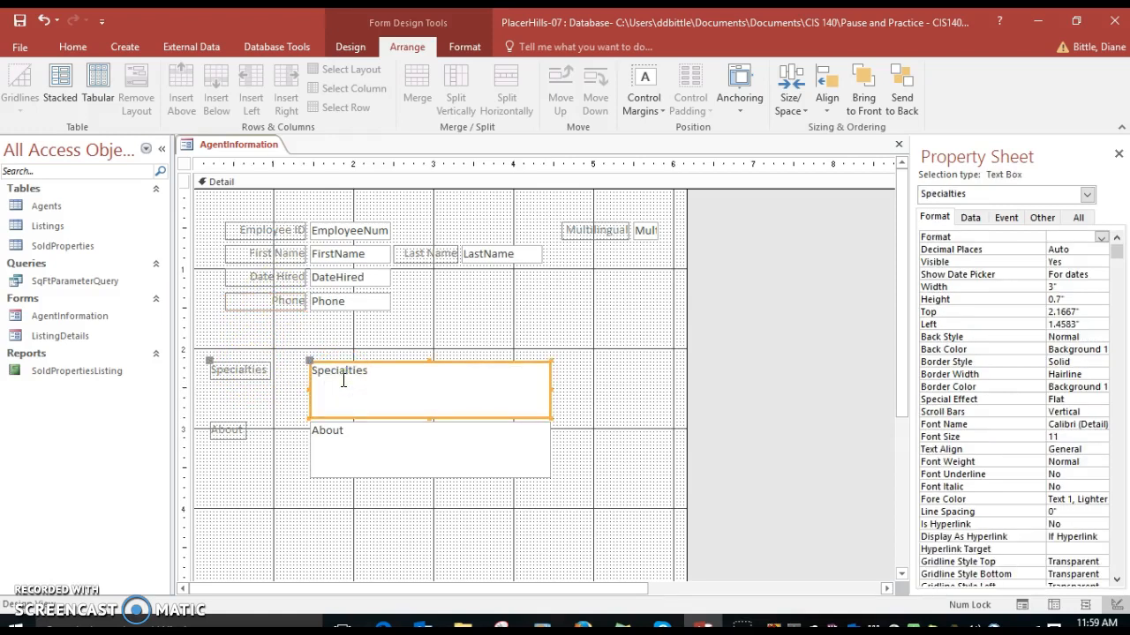
click(1015, 307)
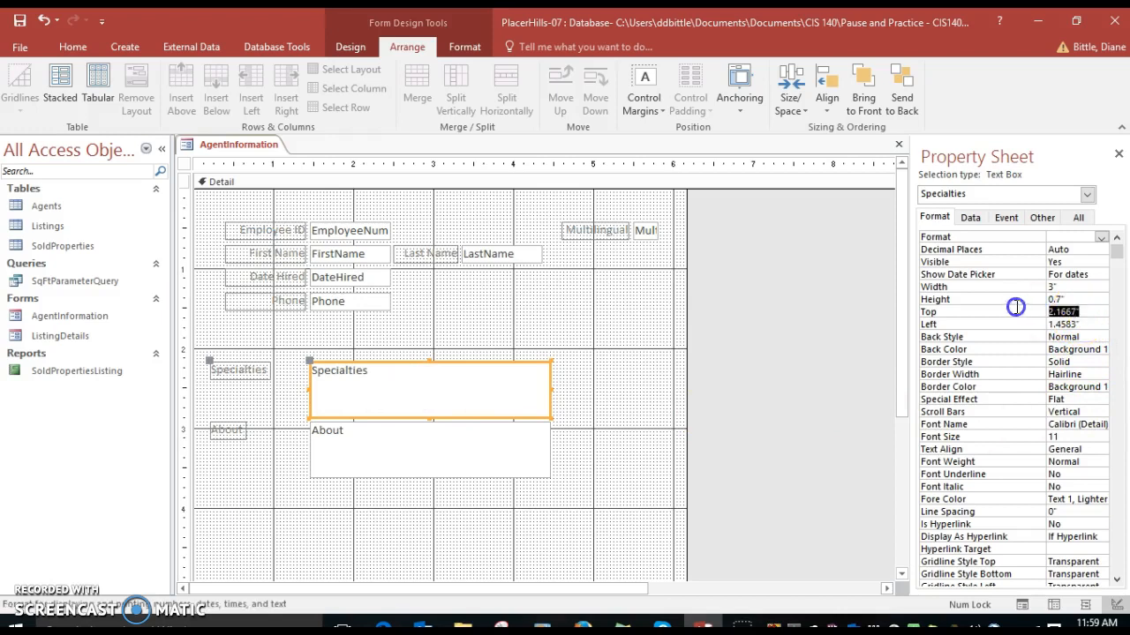
text(1.4)
key(Return)
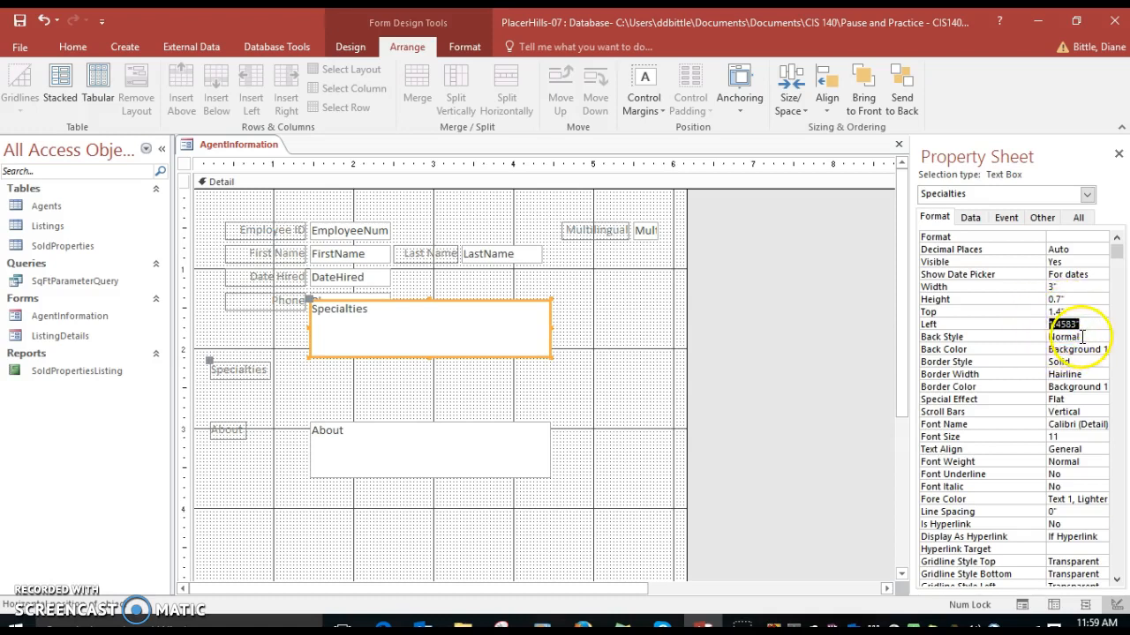
text(2.)
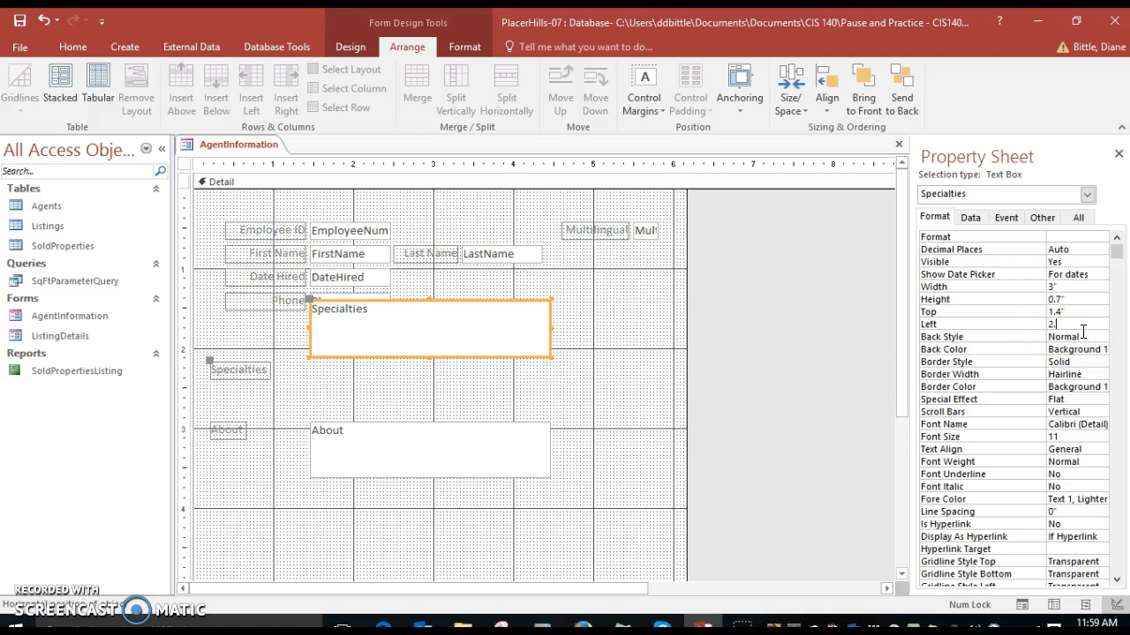
text(8)
key(Return)
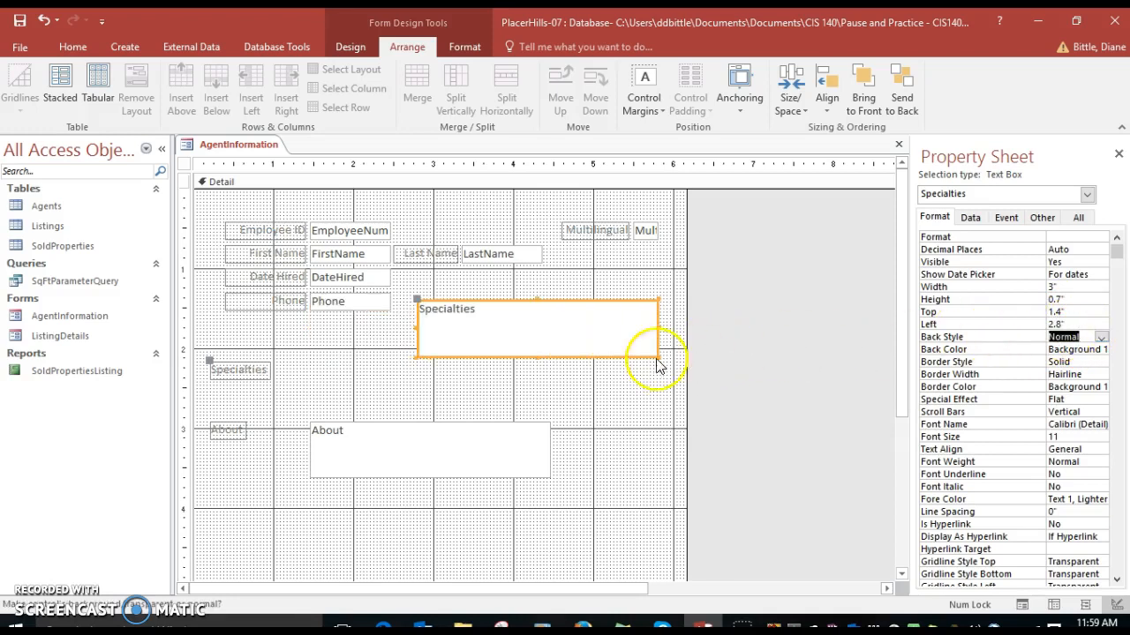
Change the Specialties label's caption to I specialize in:
click(221, 378)
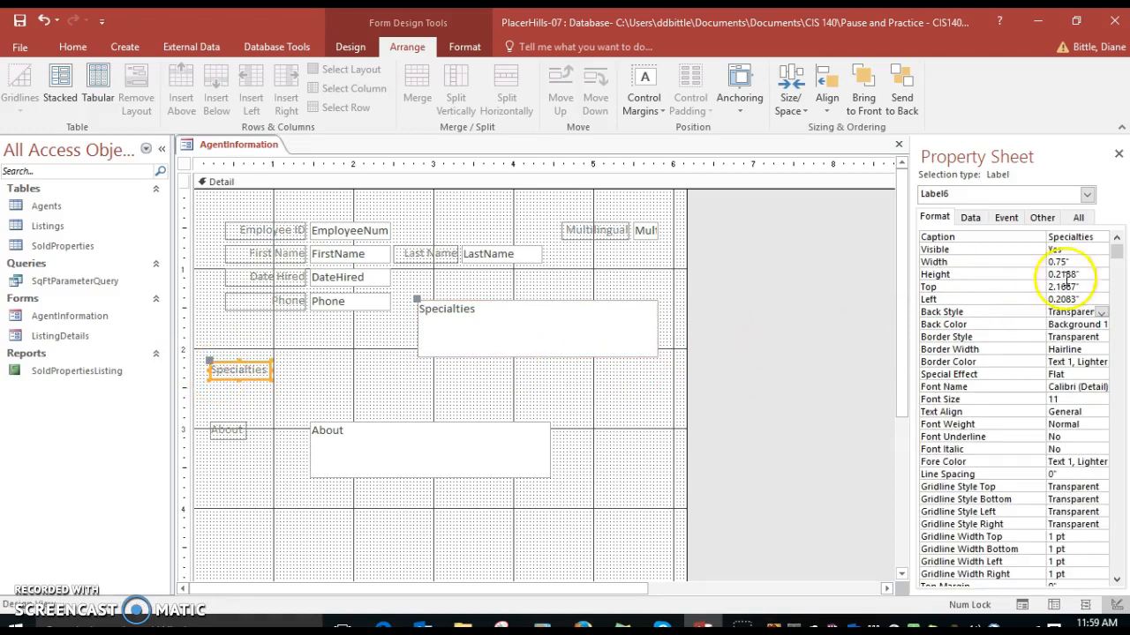
click(1047, 236)
key(BackSpace)
text(I spe)
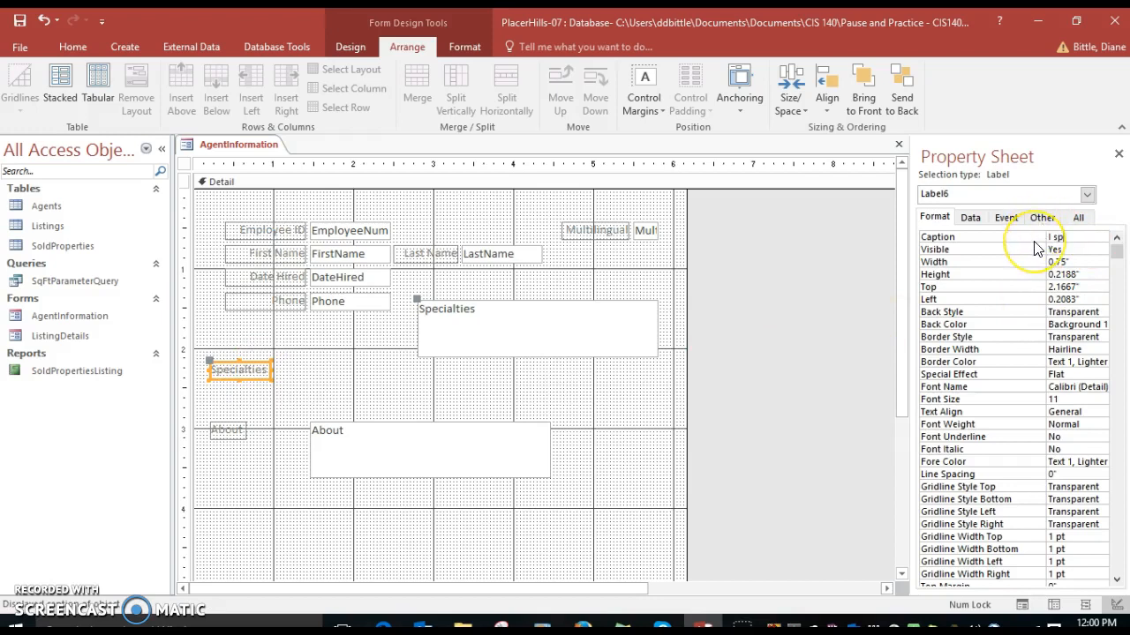
text(cialize in)
Set the I specialize in: label's width to 1", Top to 1.1" and Left to 3.5"
click(1031, 262)
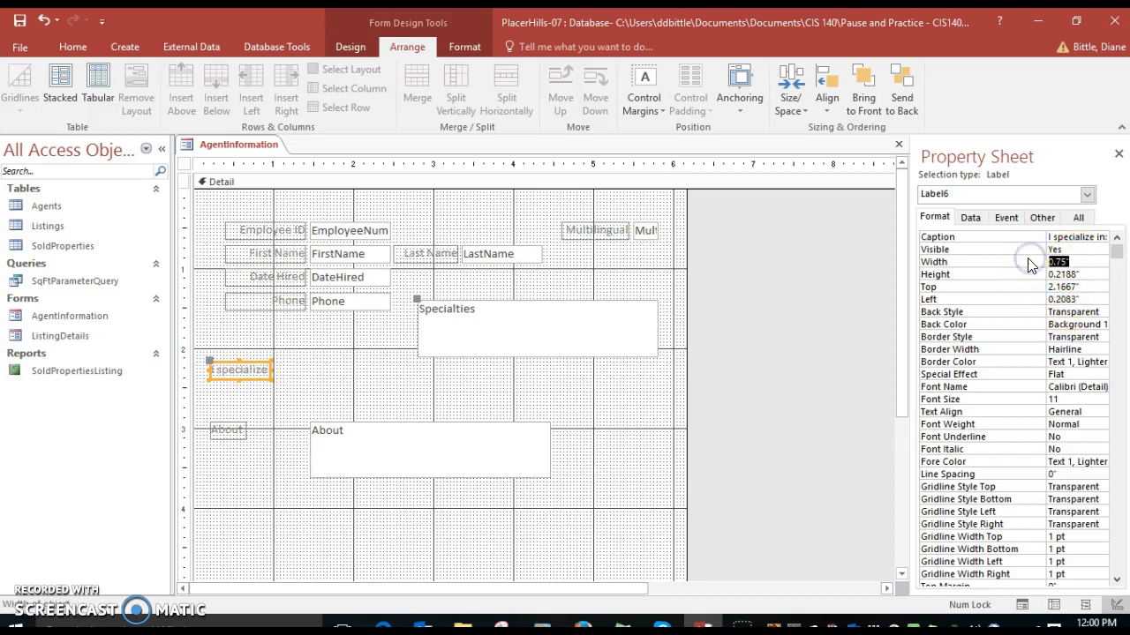
text(1)
key(Return)
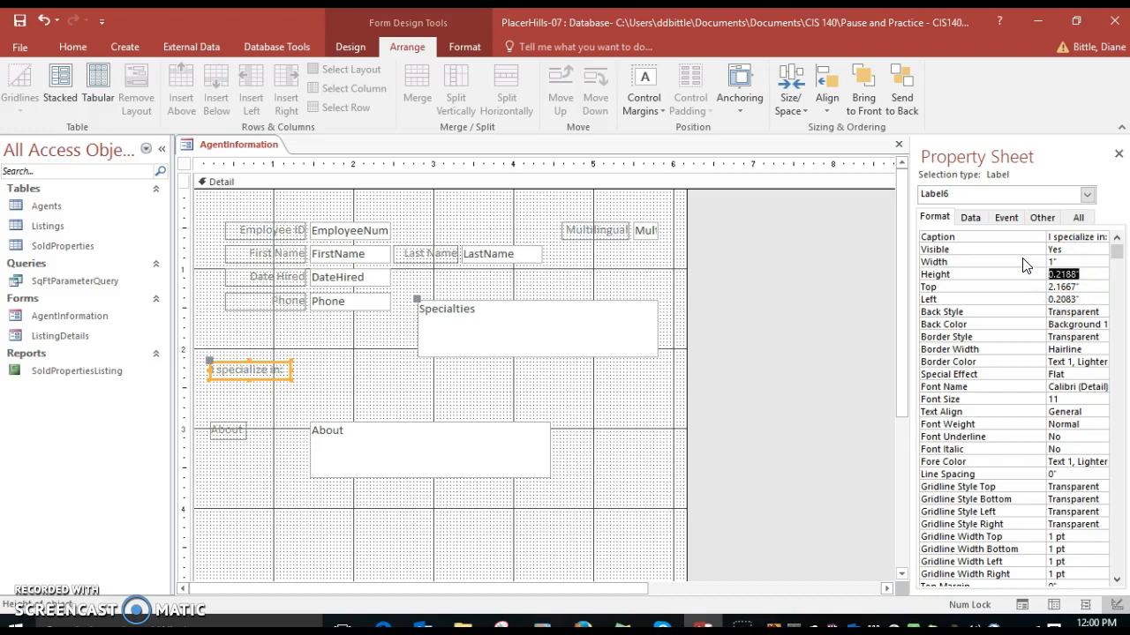
drag(1088, 290, 1022, 288)
text(1.1)
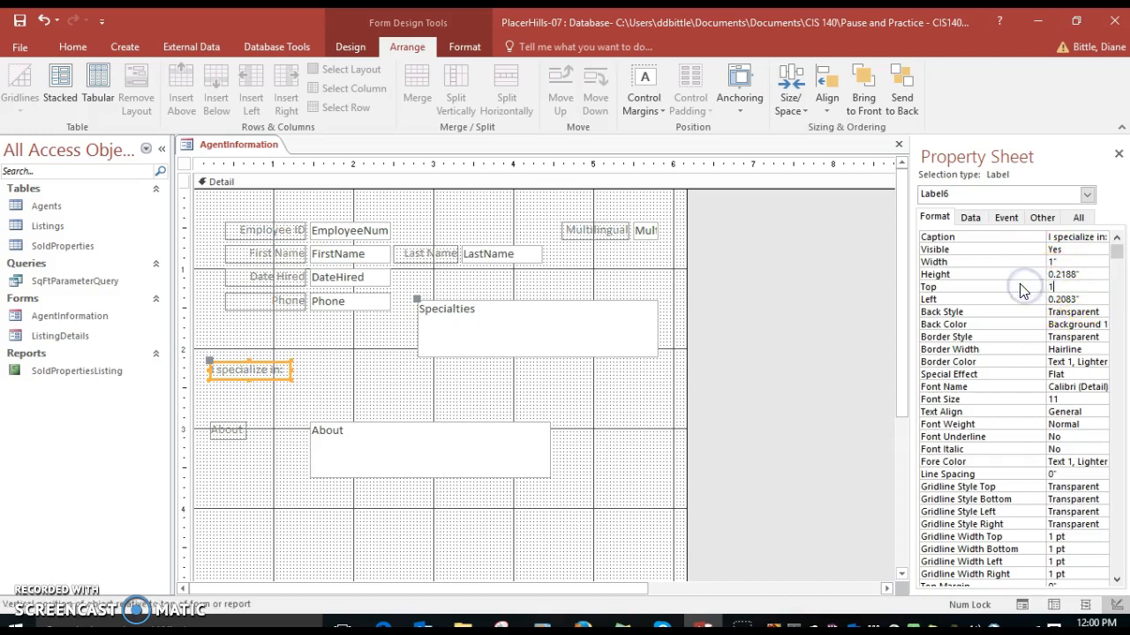
key(Return)
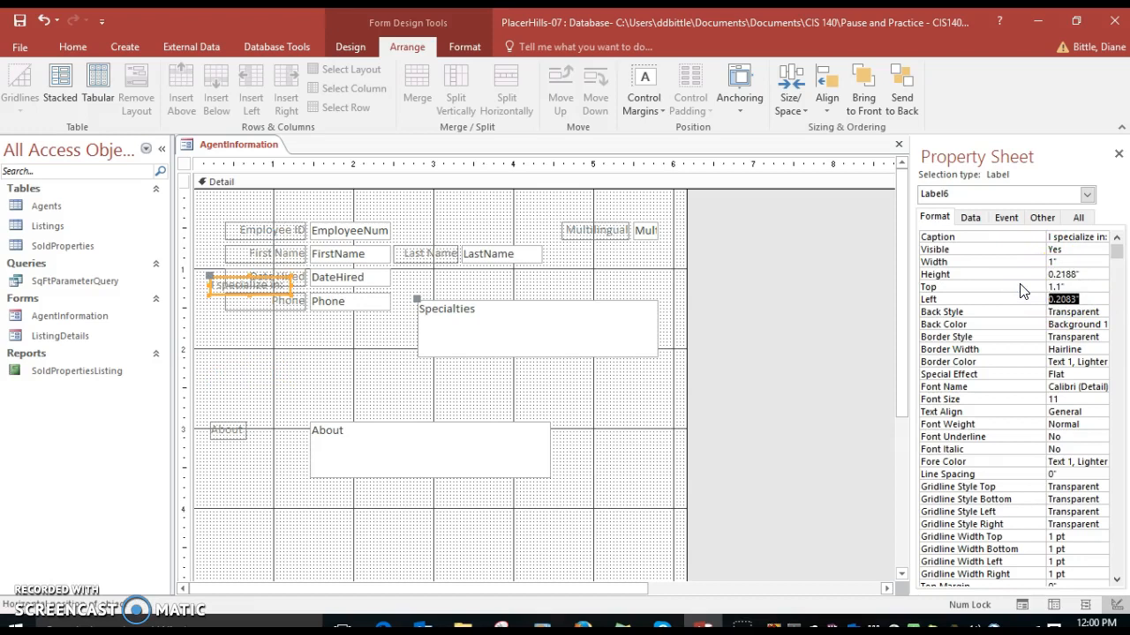
text(3.5)
key(Return)
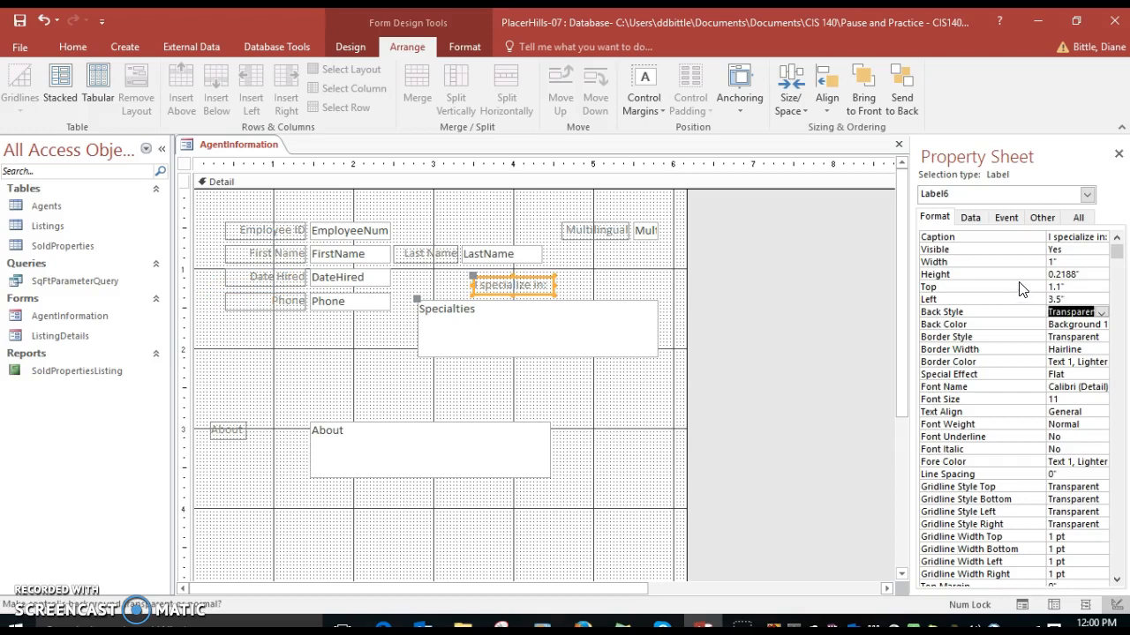
Set the About text box's width to 5"
click(424, 452)
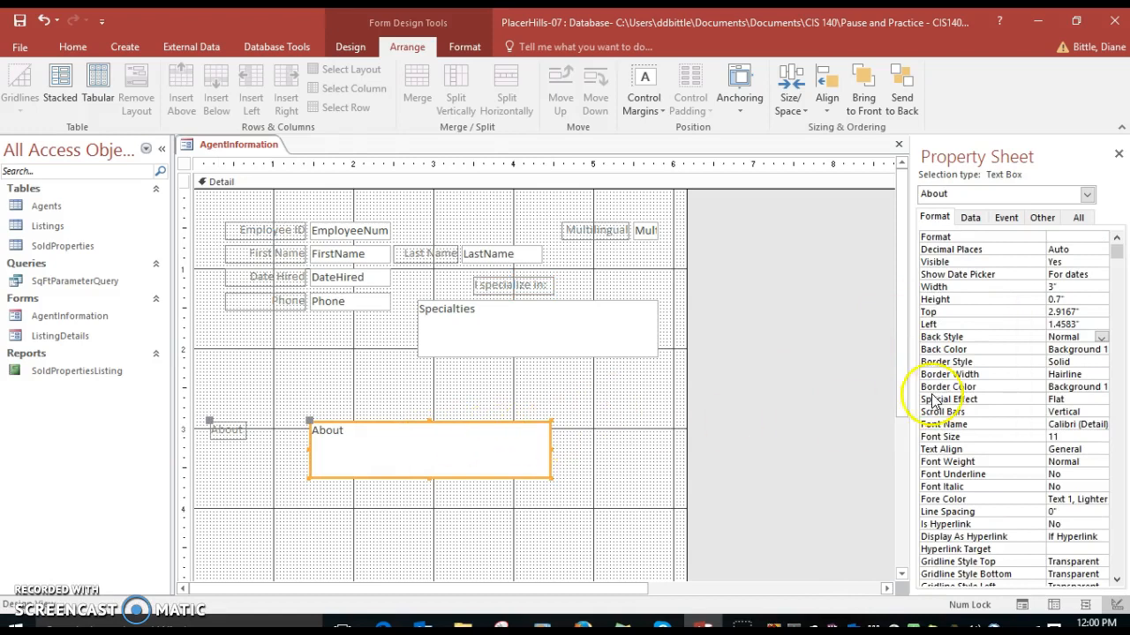
click(1033, 288)
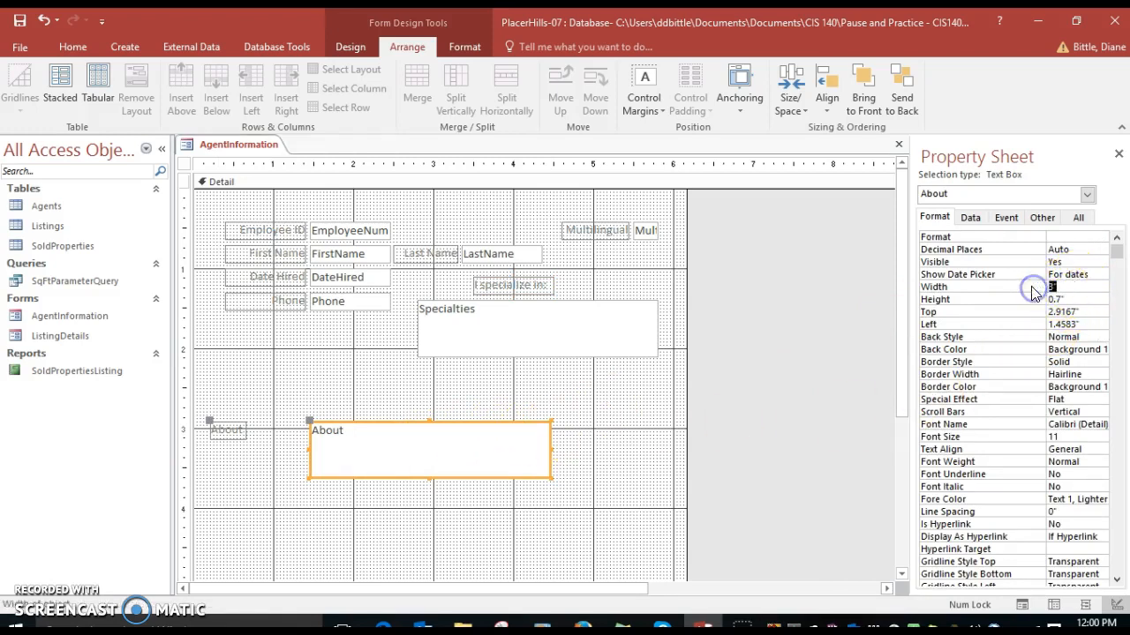
text(5)
key(Return)
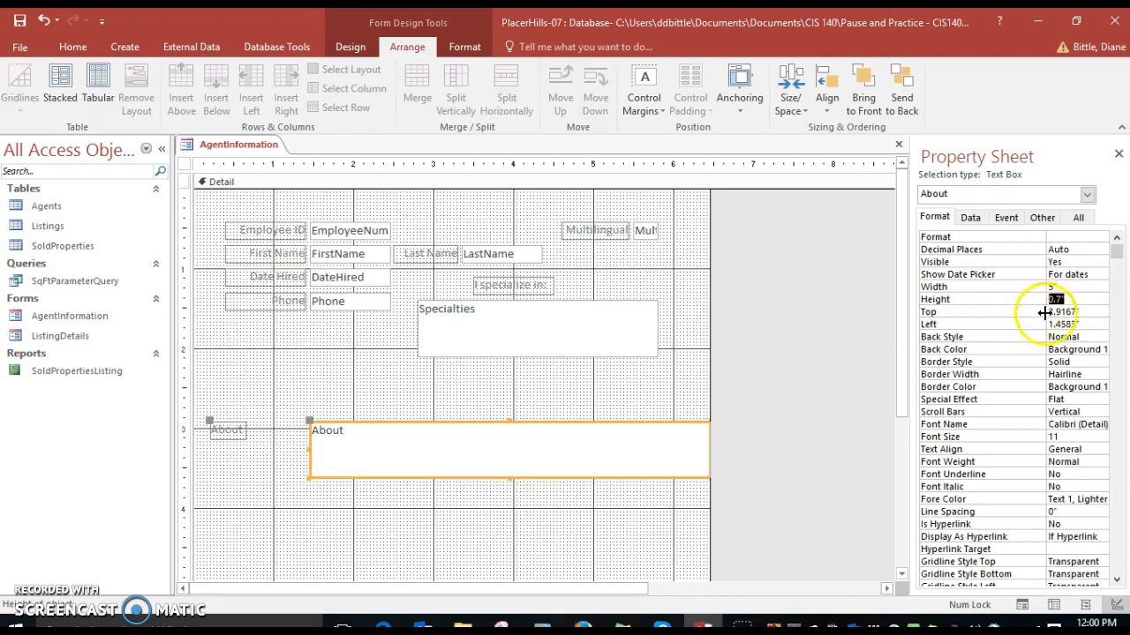
Set the About text box's Top position to 2.3" and its Left position to 0.8"
click(1030, 312)
text(2.3)
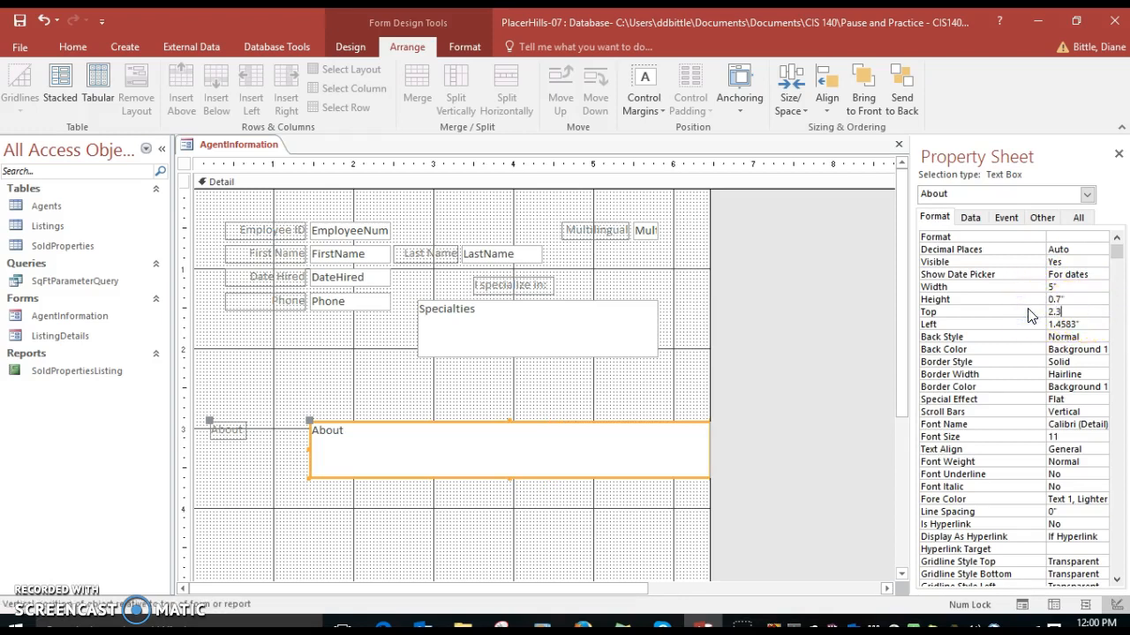
key(Return)
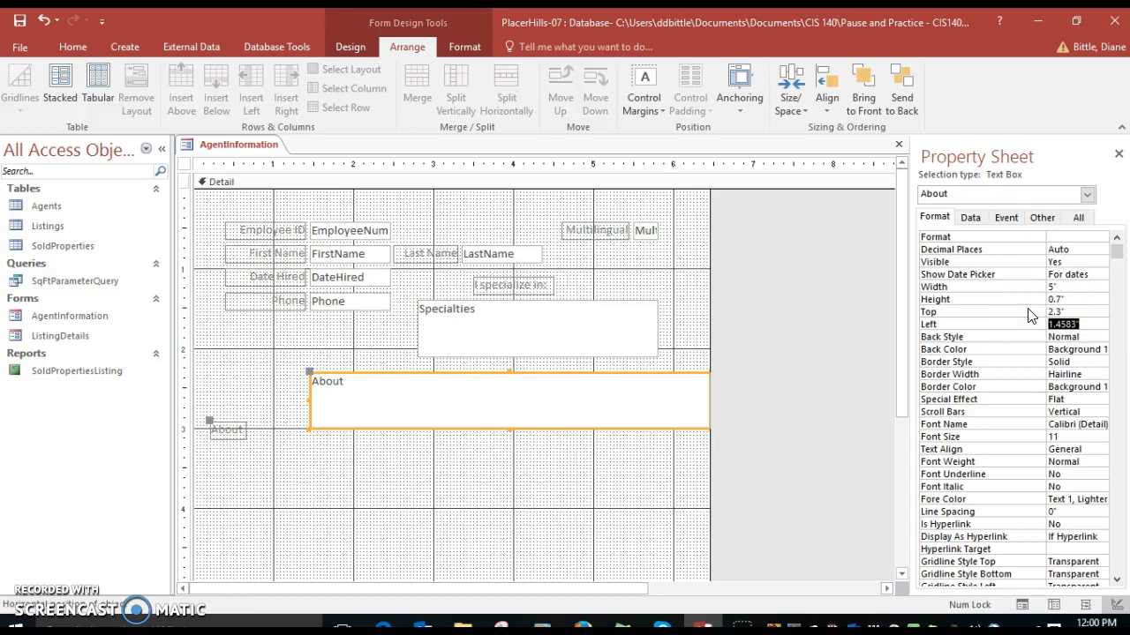
text(0.8)
key(Return)
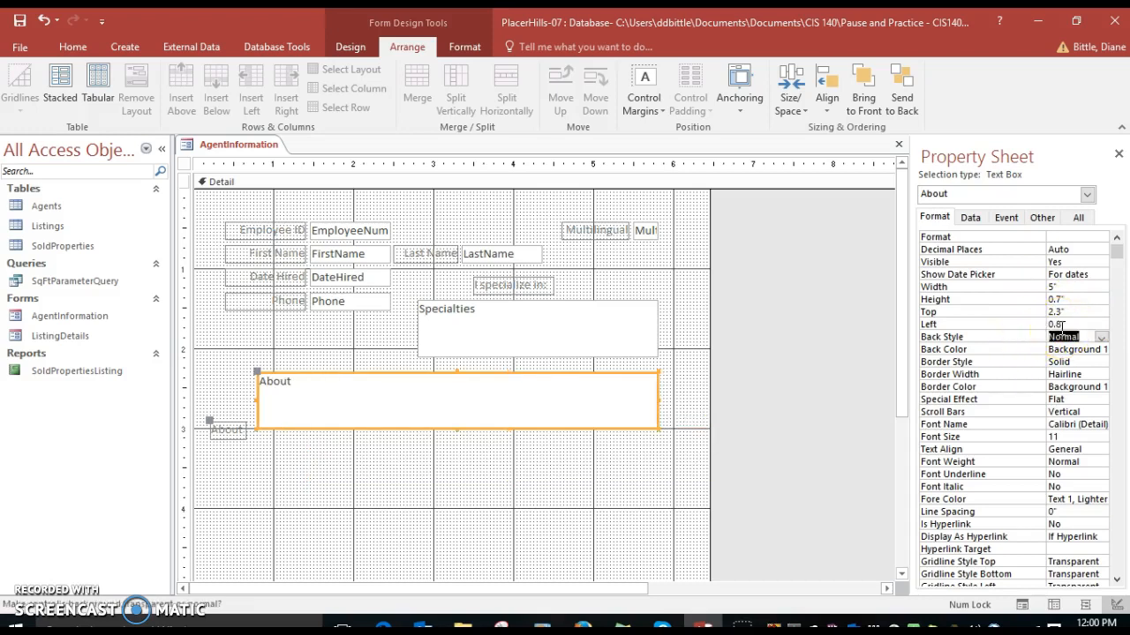
Change the About label's caption to About Me
click(218, 439)
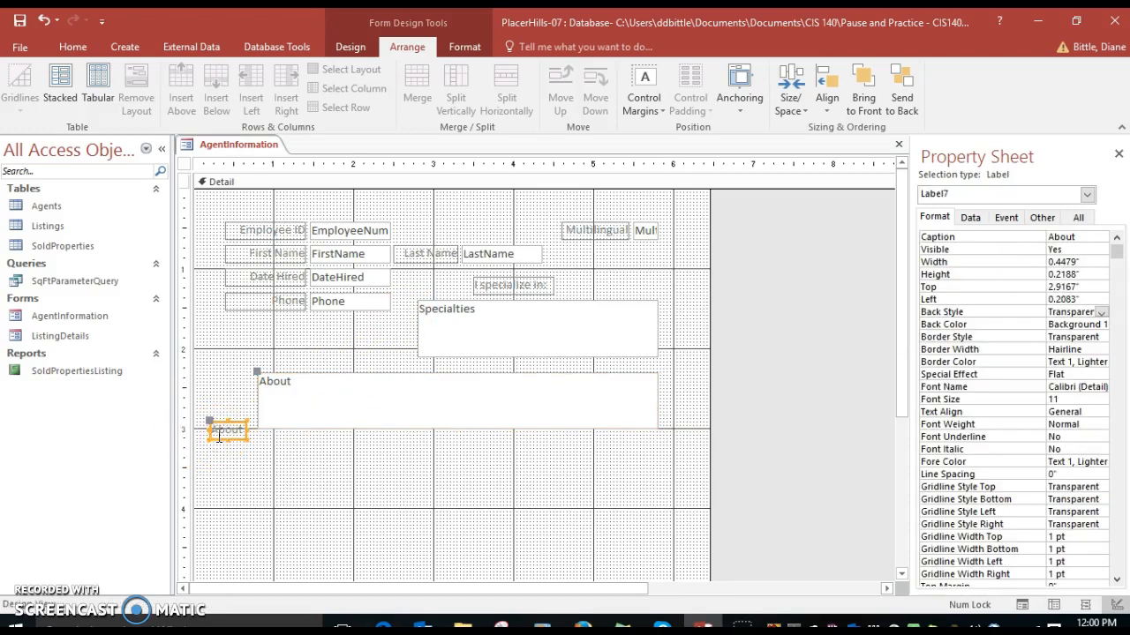
click(1101, 236)
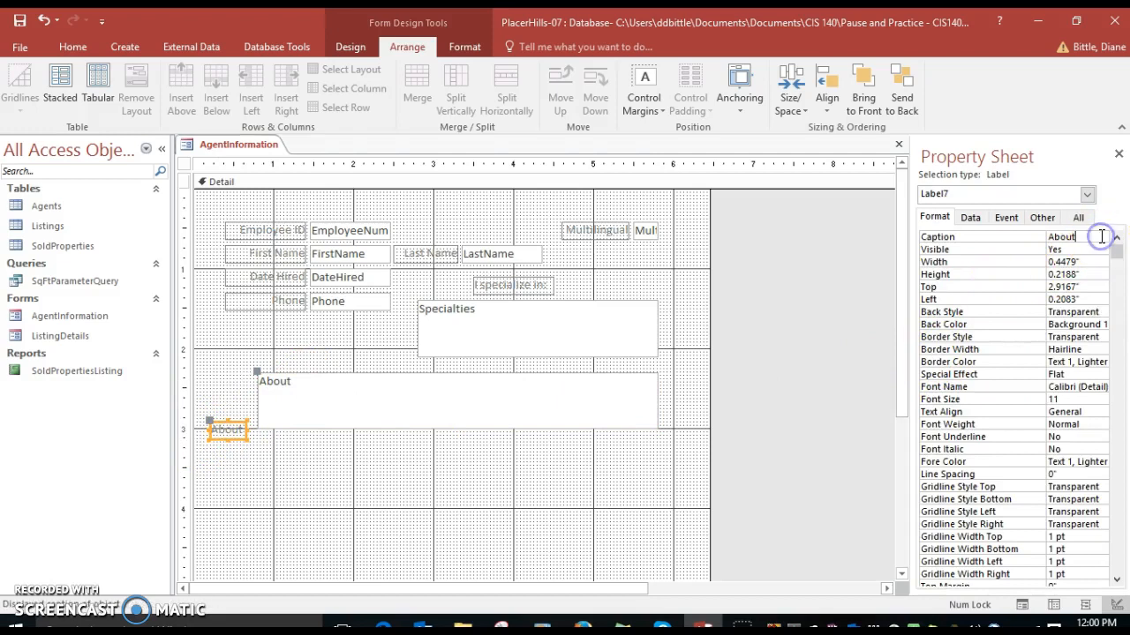
text(Me)
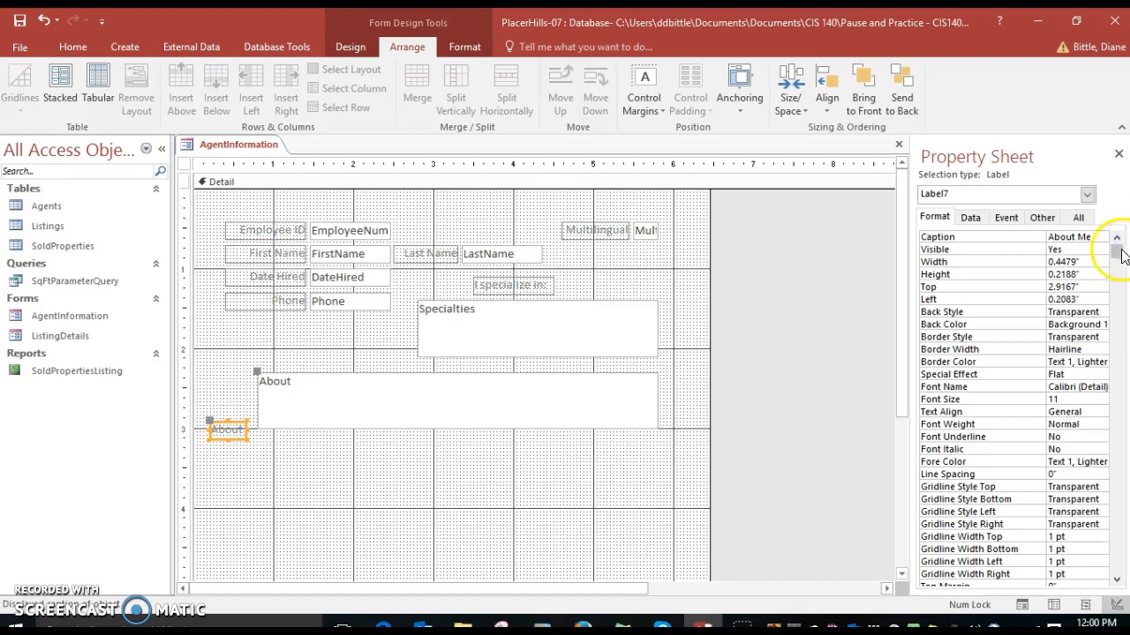
Set the About Me label's width to 0.7", Top to 2" and Left to 0.8"
click(1029, 264)
text(0.7)
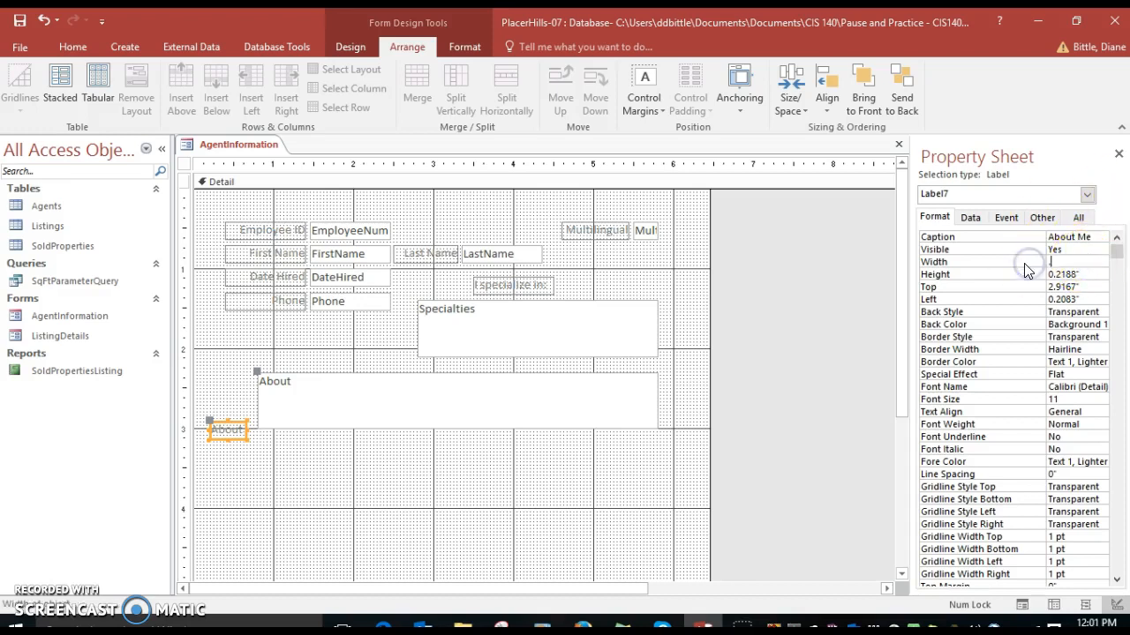
key(Return)
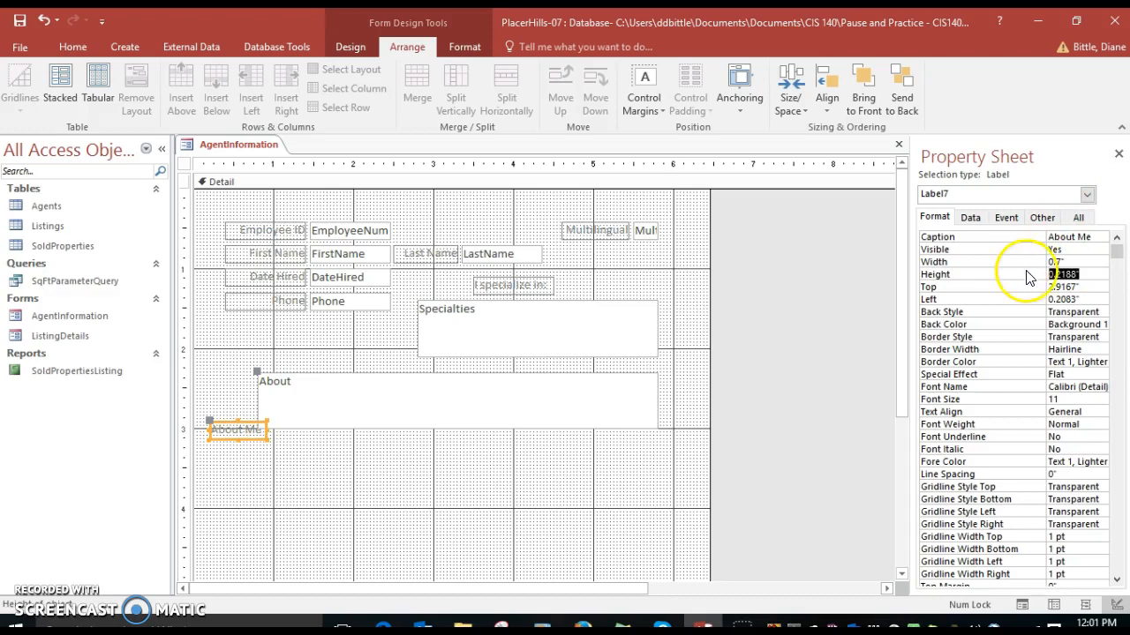
click(1020, 286)
text(2)
key(Return)
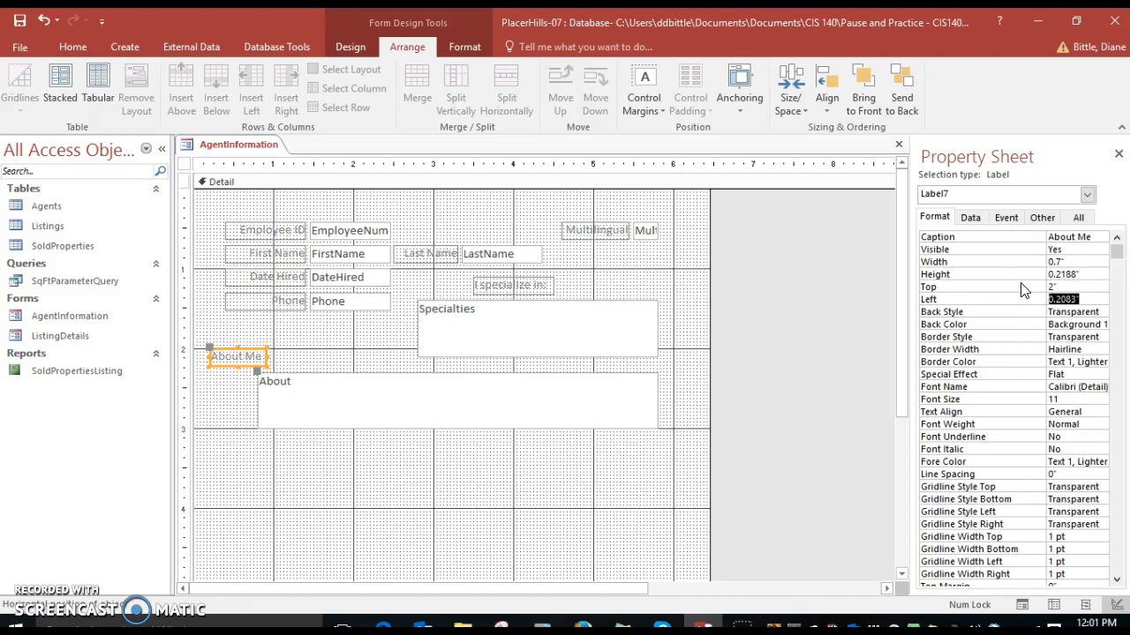
click(1049, 301)
text(0.8)
key(Return)
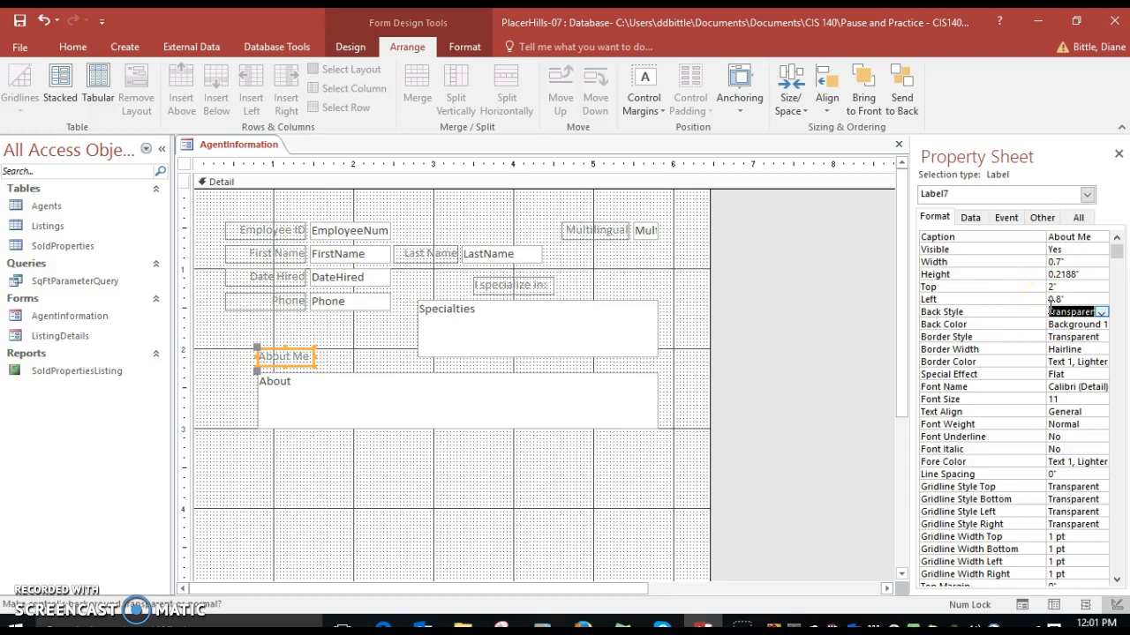
Save the form, preview it in Form view, and return to Design view
click(15, 22)
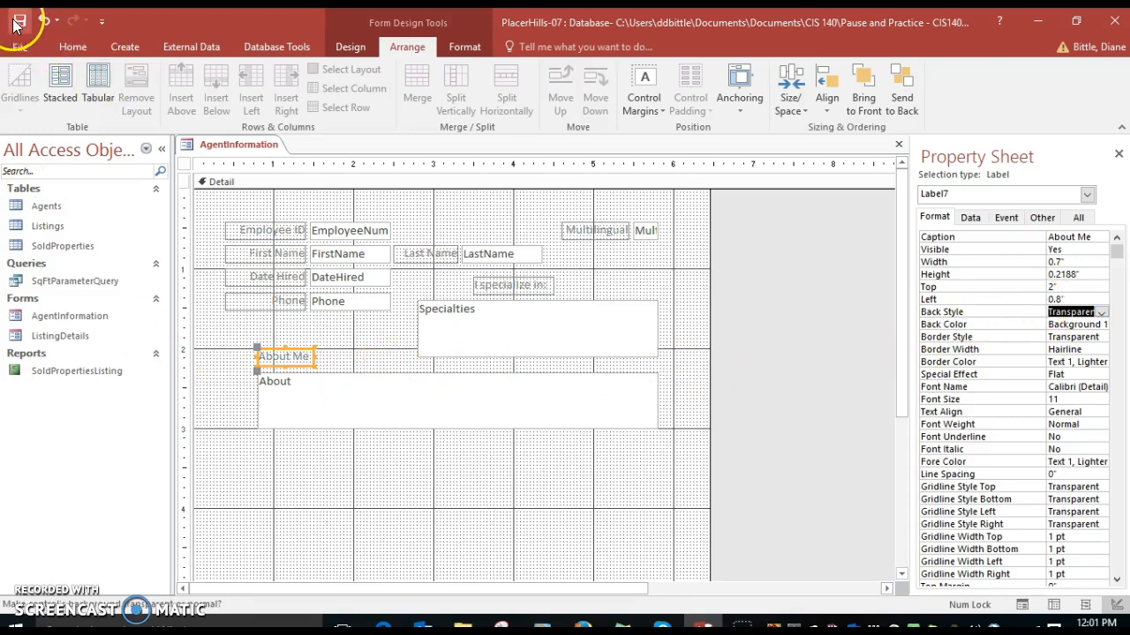
click(351, 46)
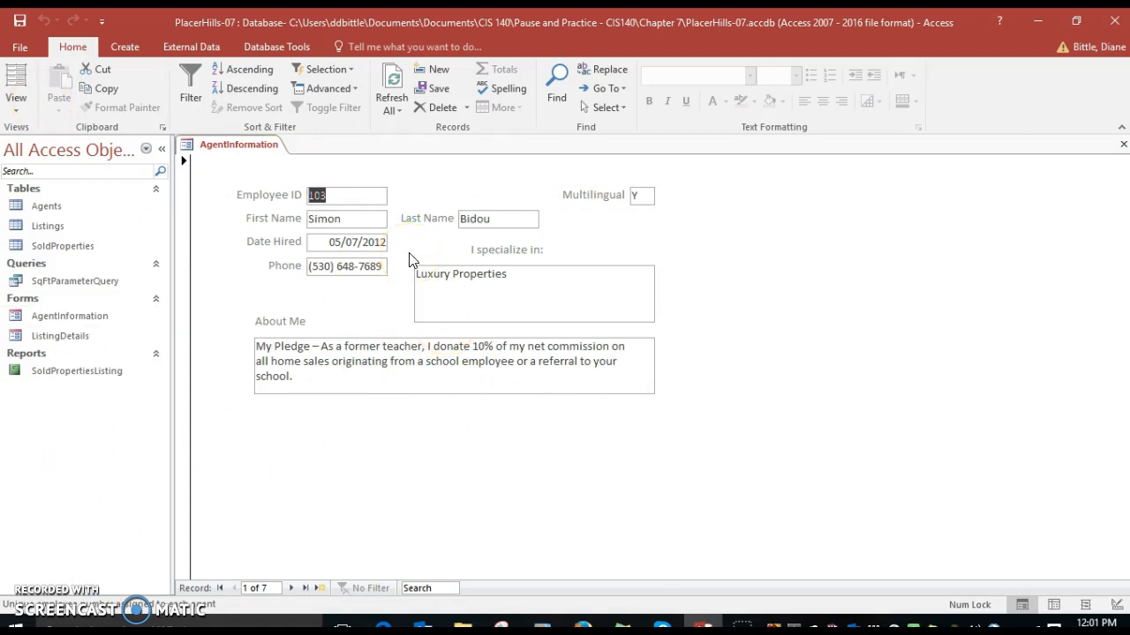
click(84, 71)
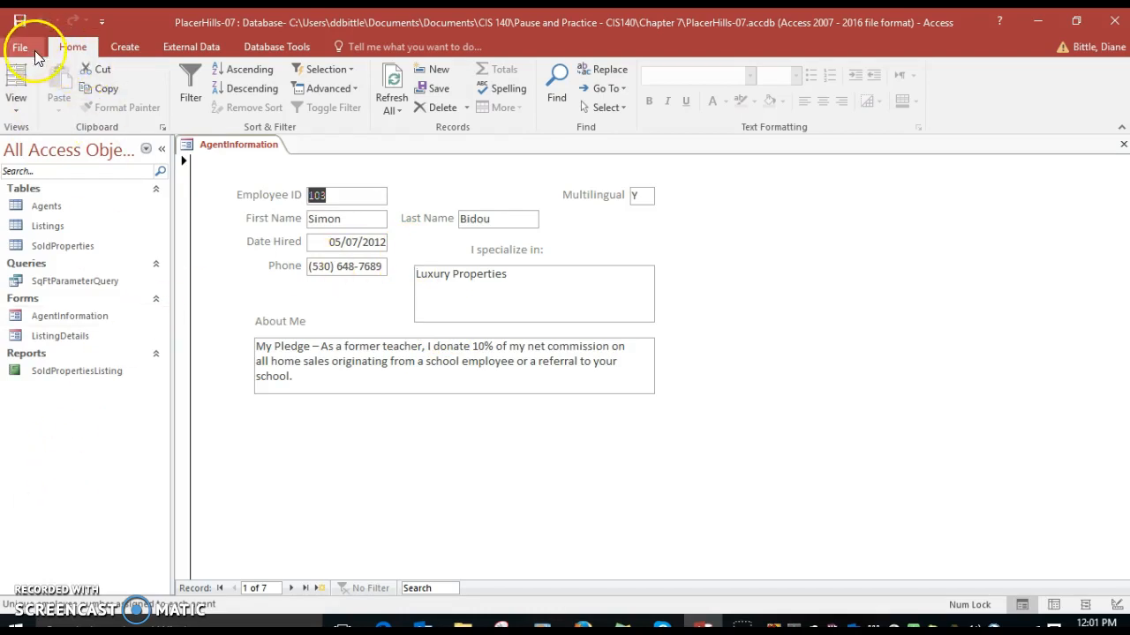
click(8, 99)
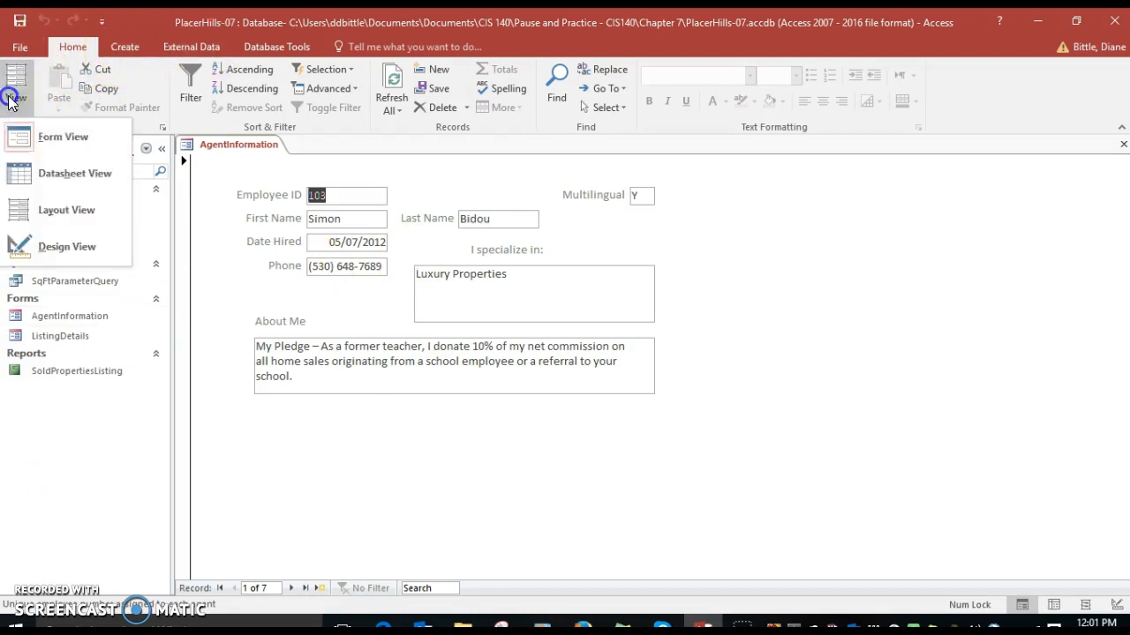
click(18, 249)
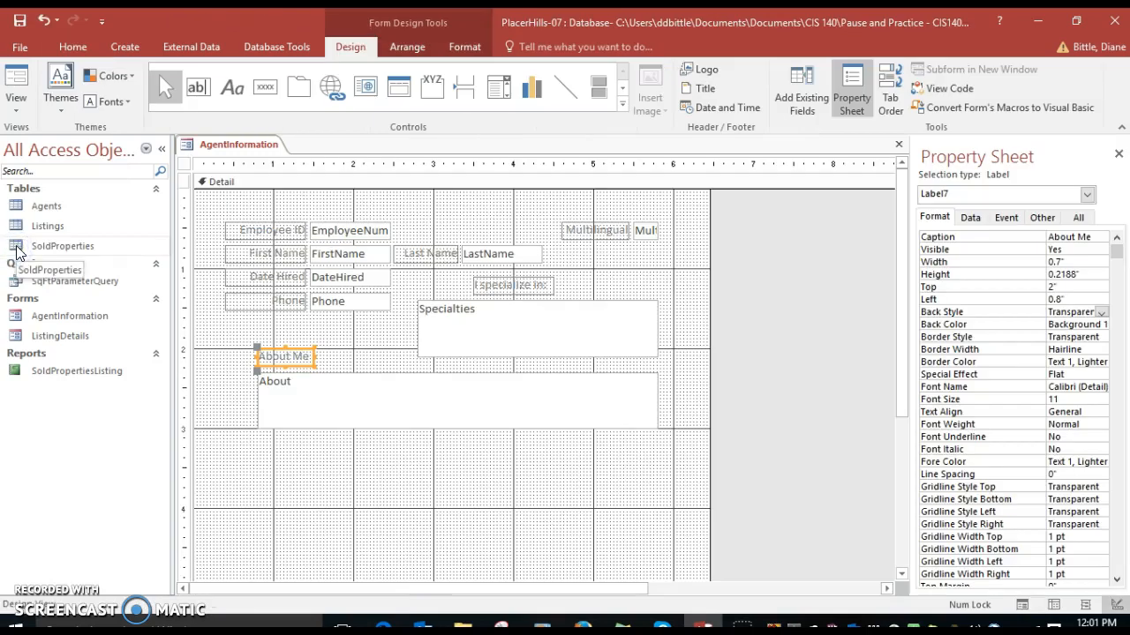
Shorten the Detail section to about 3 inches tall, ending just below the About text box
click(357, 333)
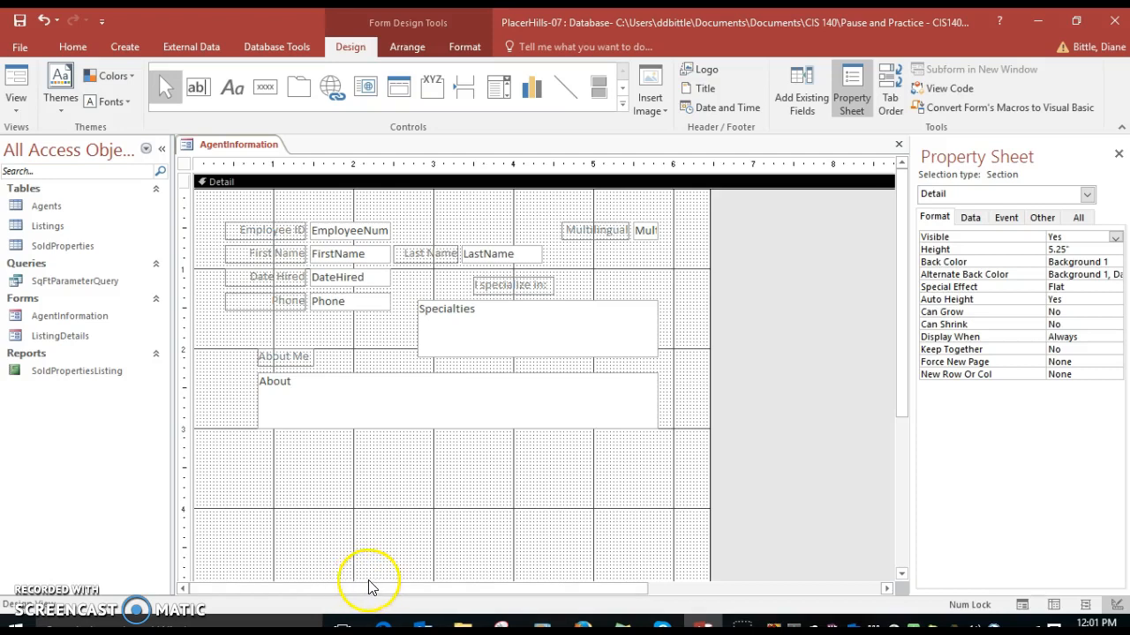
scroll(428, 522, down, 3)
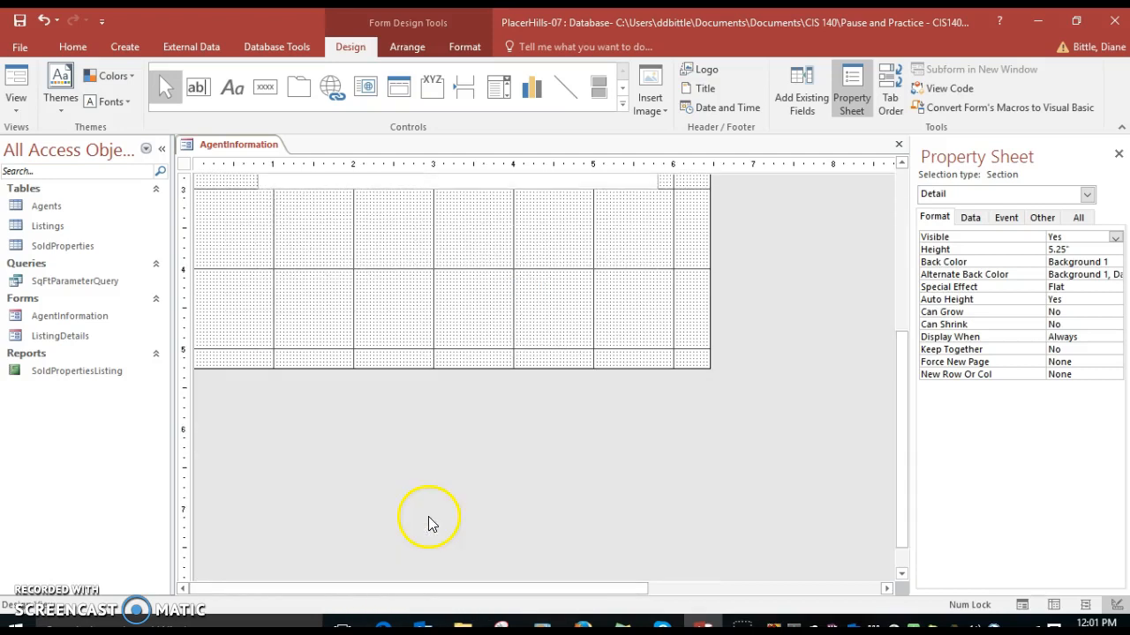
click(366, 369)
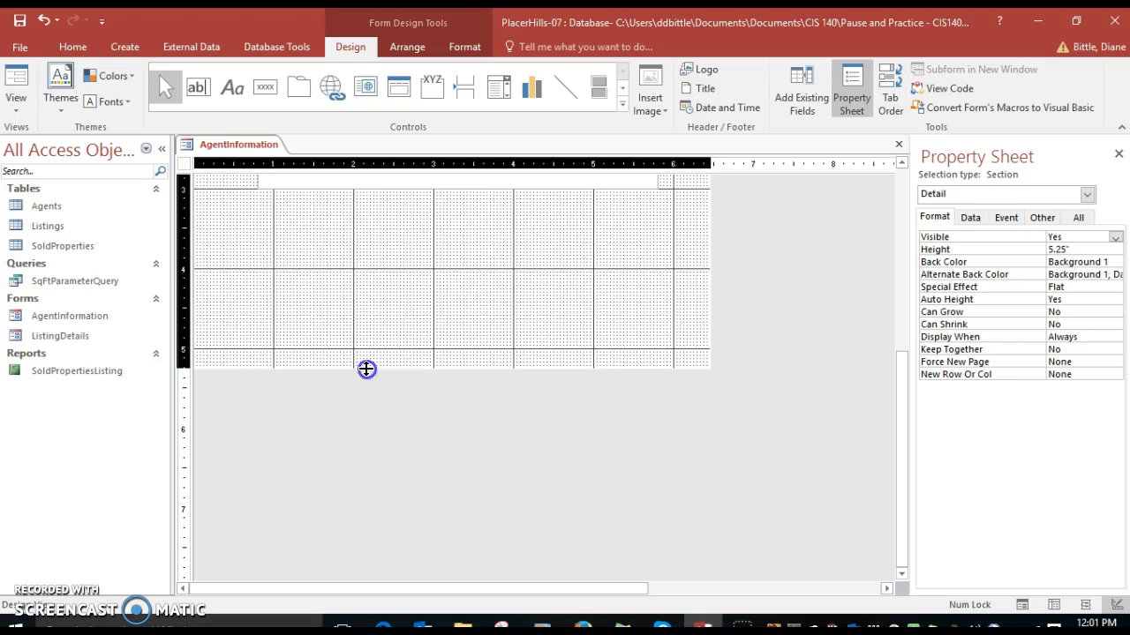
drag(366, 369, 376, 190)
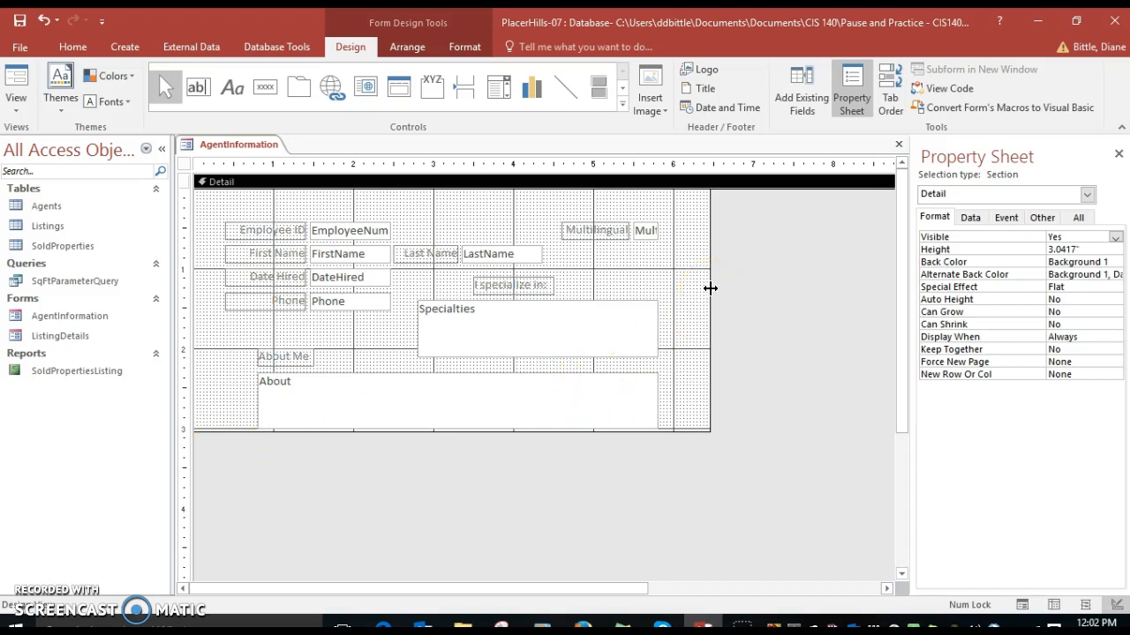
drag(710, 288, 714, 288)
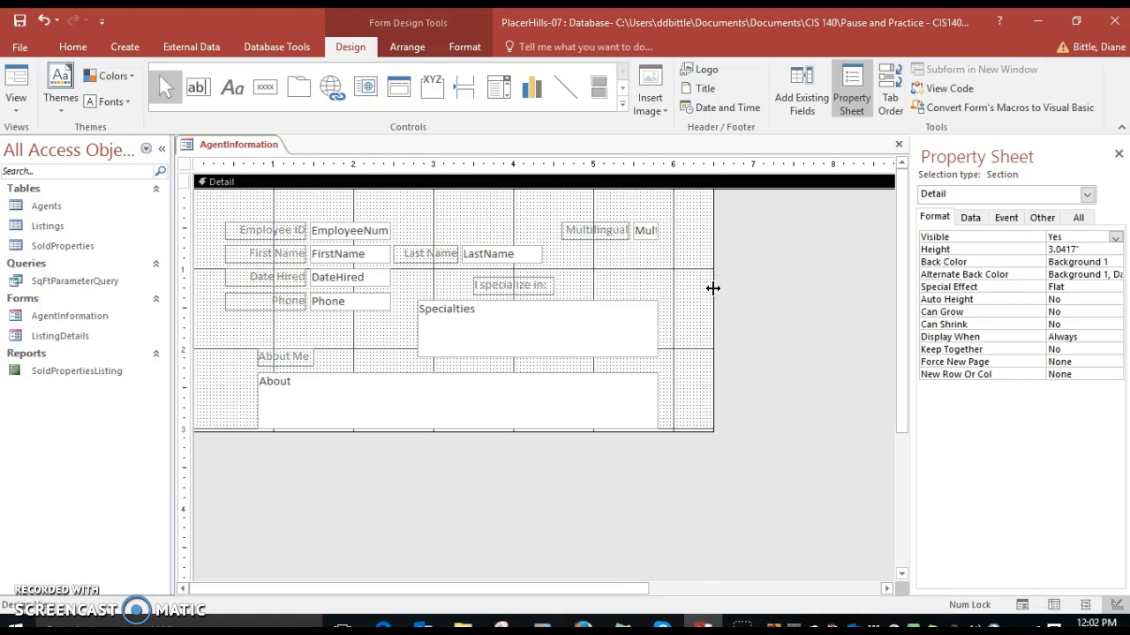
Add Form Header and Footer sections and set the Form Header's height to 0.5"
right_click(669, 274)
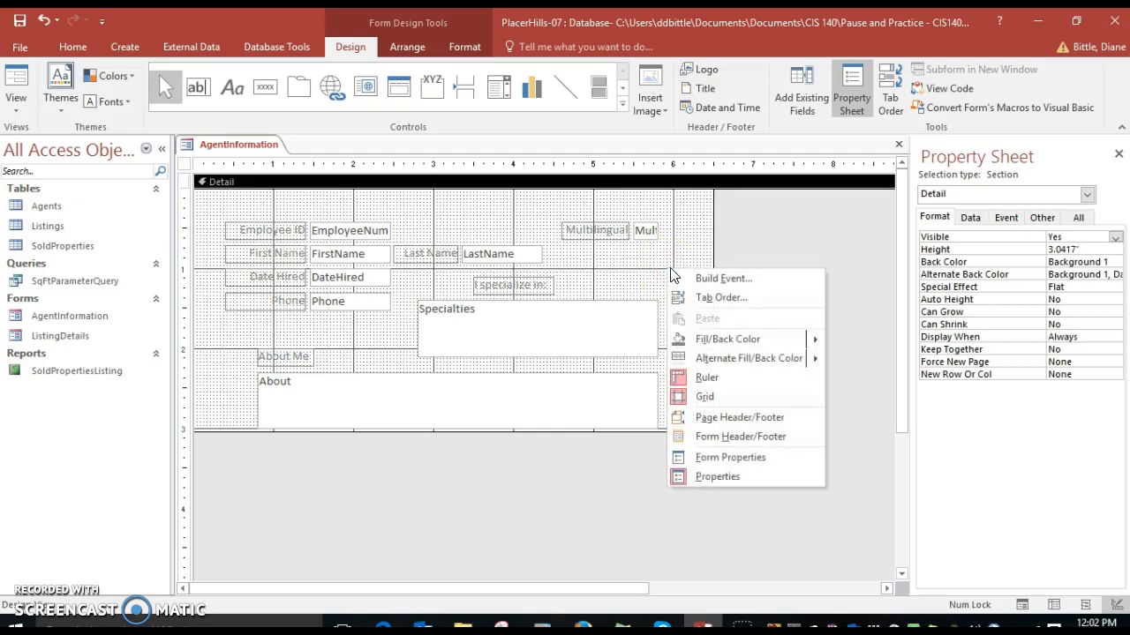
click(715, 438)
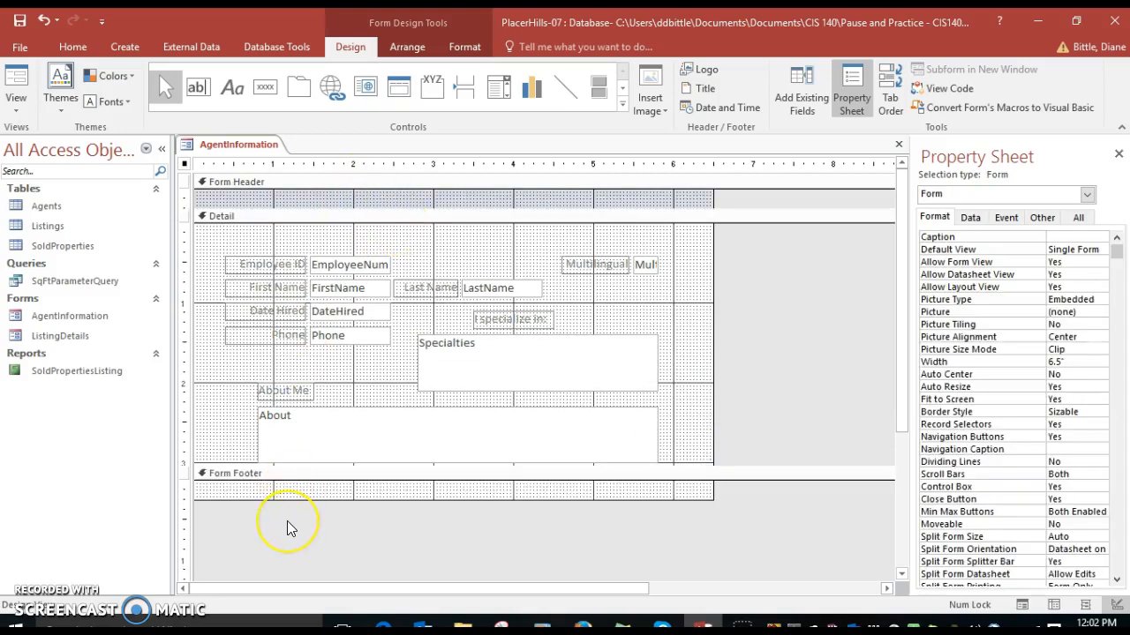
click(298, 186)
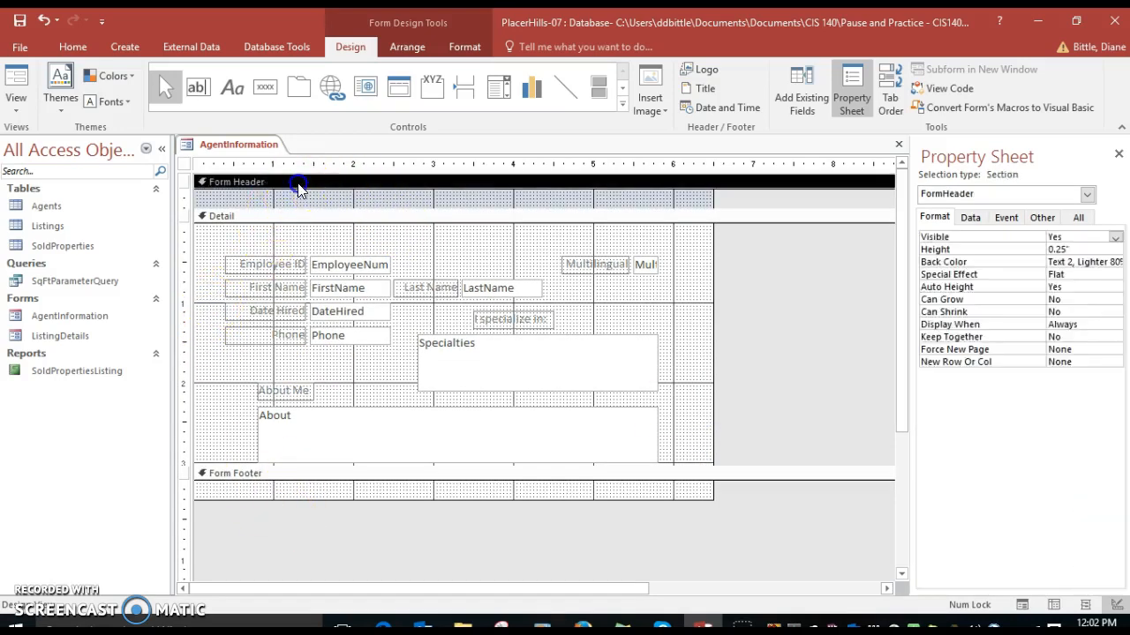
click(1015, 254)
text(.5)
key(Return)
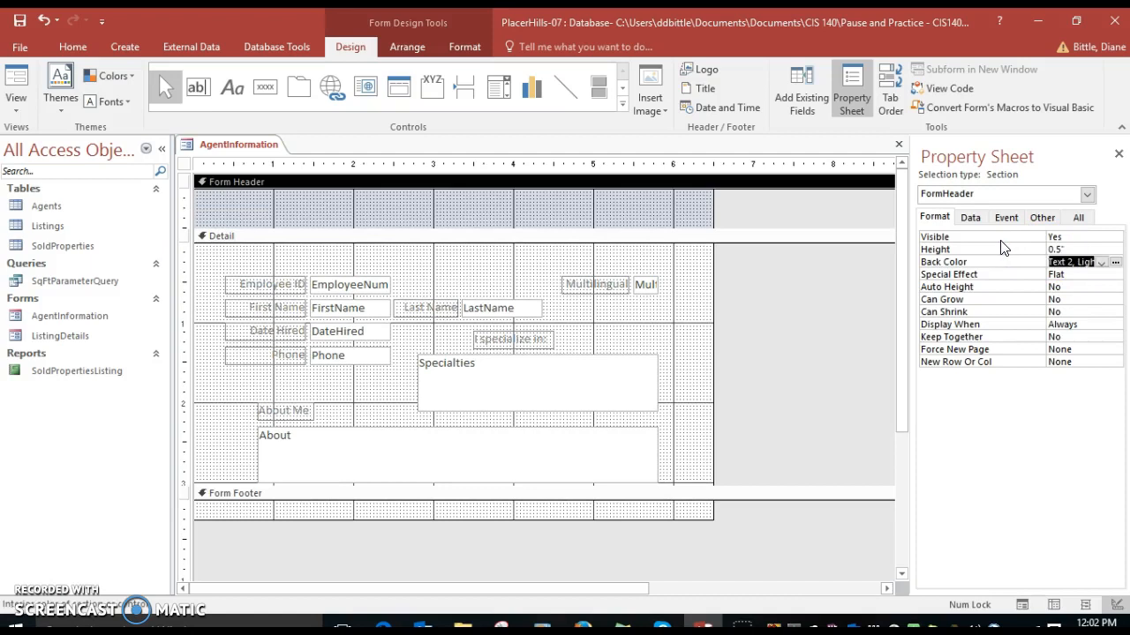
Add a label reading Agent Information Form in the Form Header
click(230, 89)
click(230, 91)
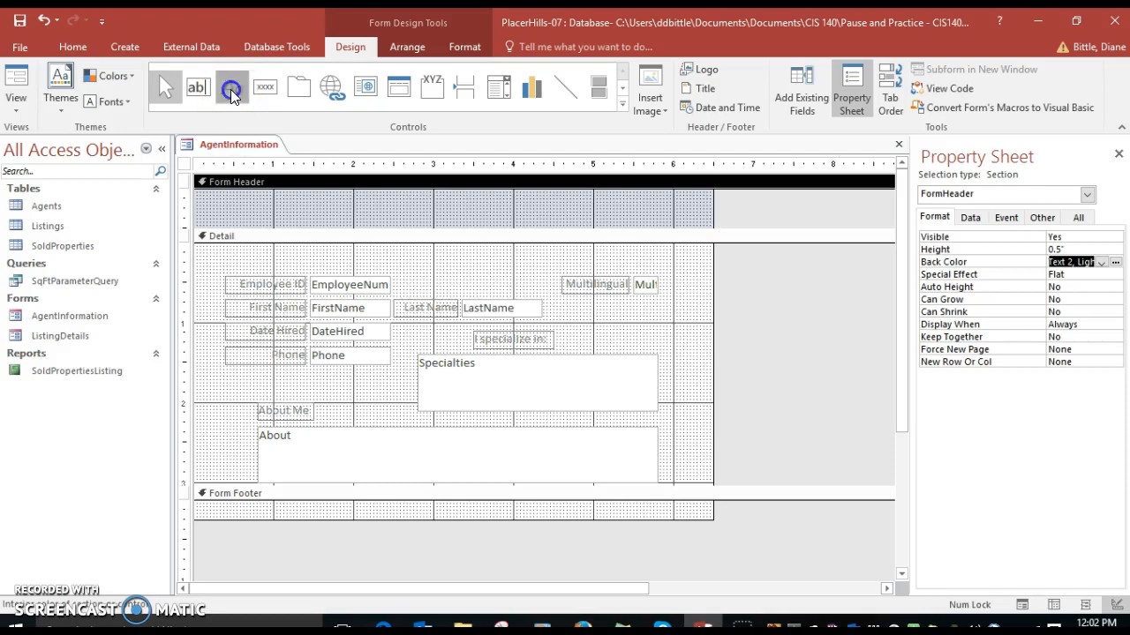
click(216, 203)
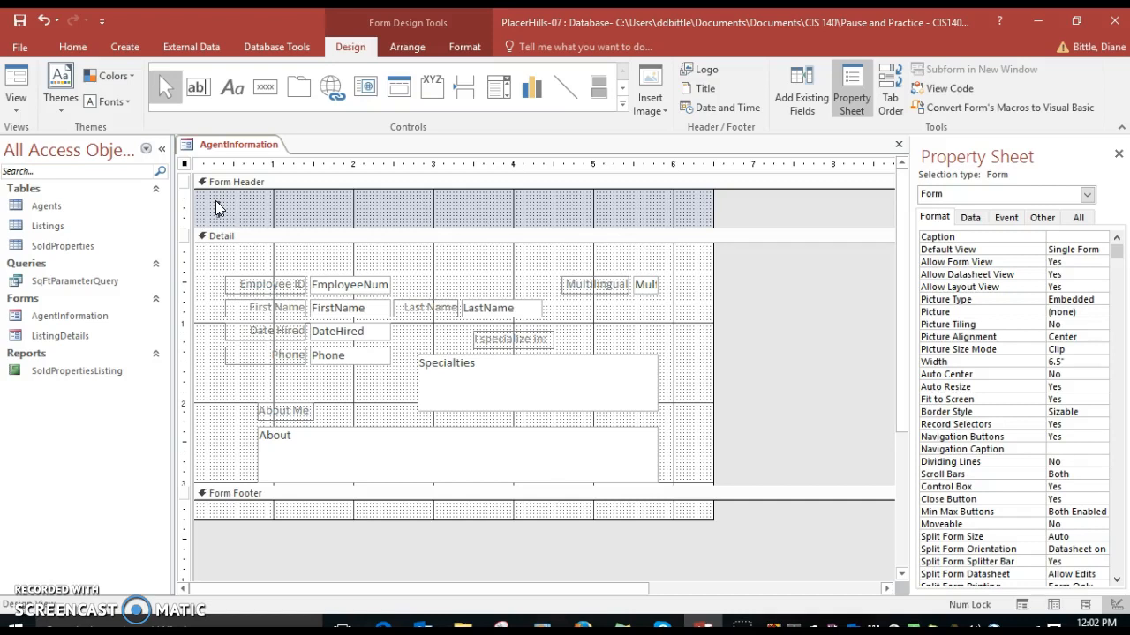
text(Agent Informa)
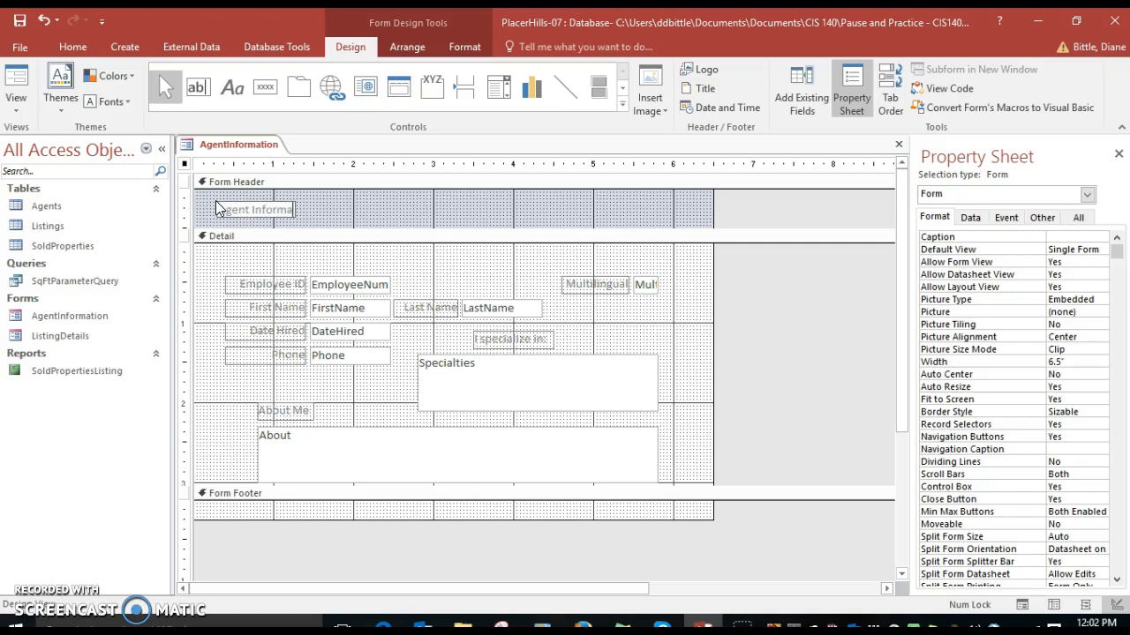
text(tion Form)
key(Return)
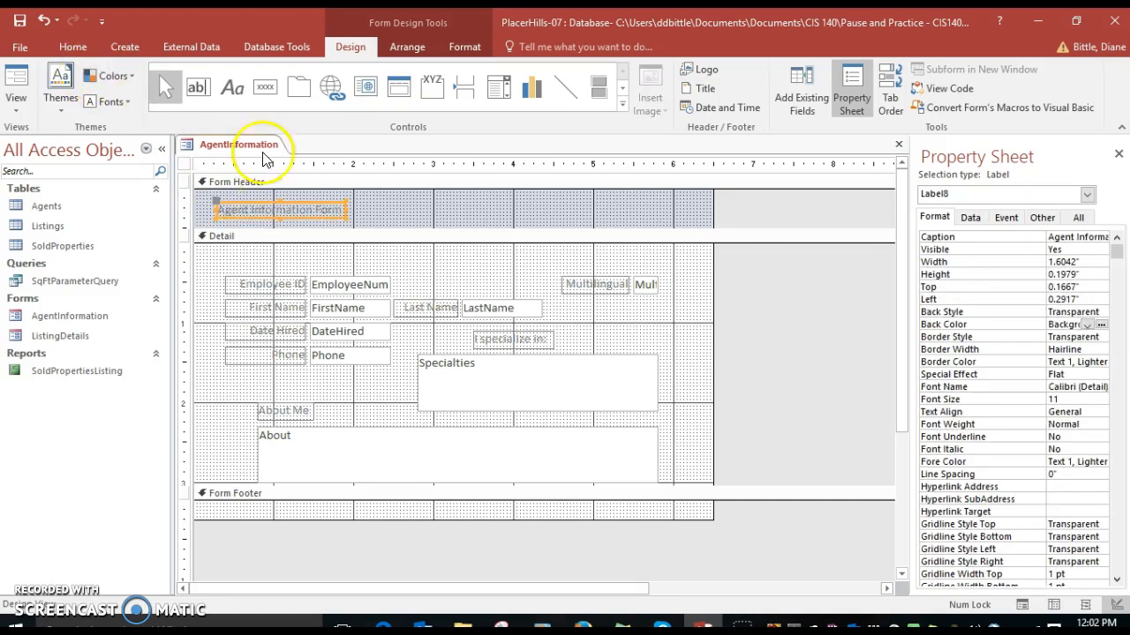
Format the title label as 14 pt, centered and italic
click(468, 48)
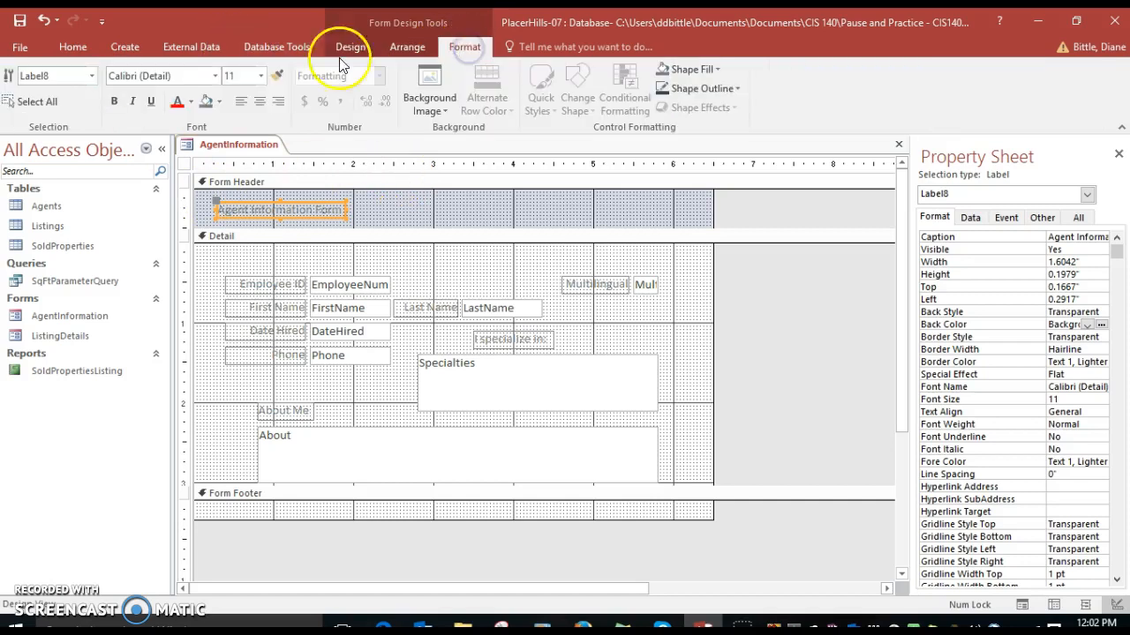
click(260, 75)
click(237, 173)
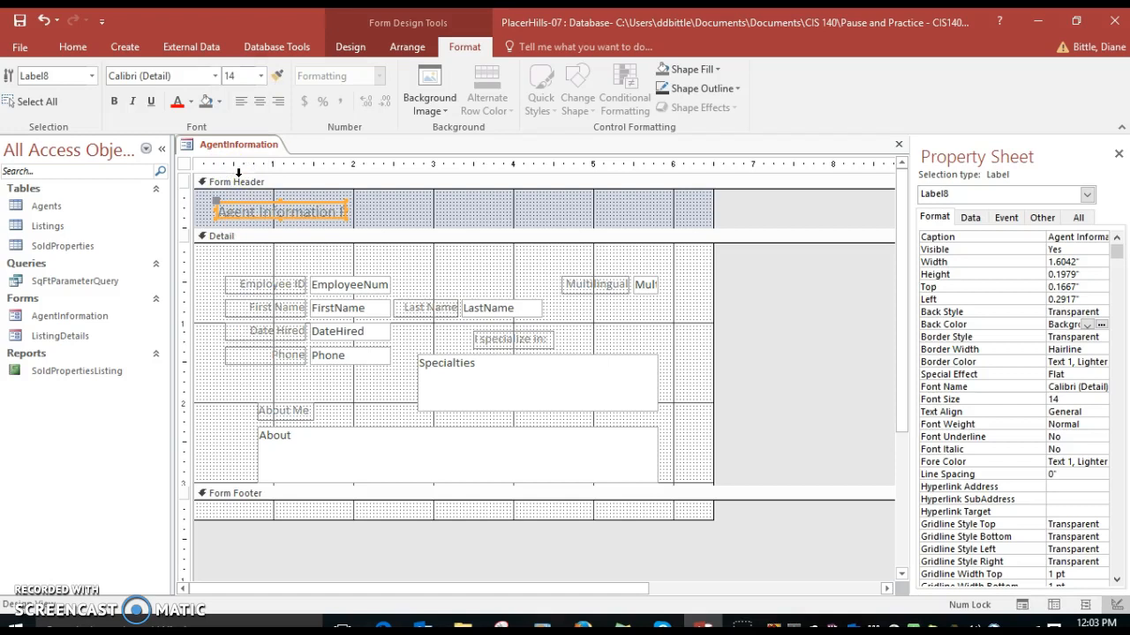
click(260, 102)
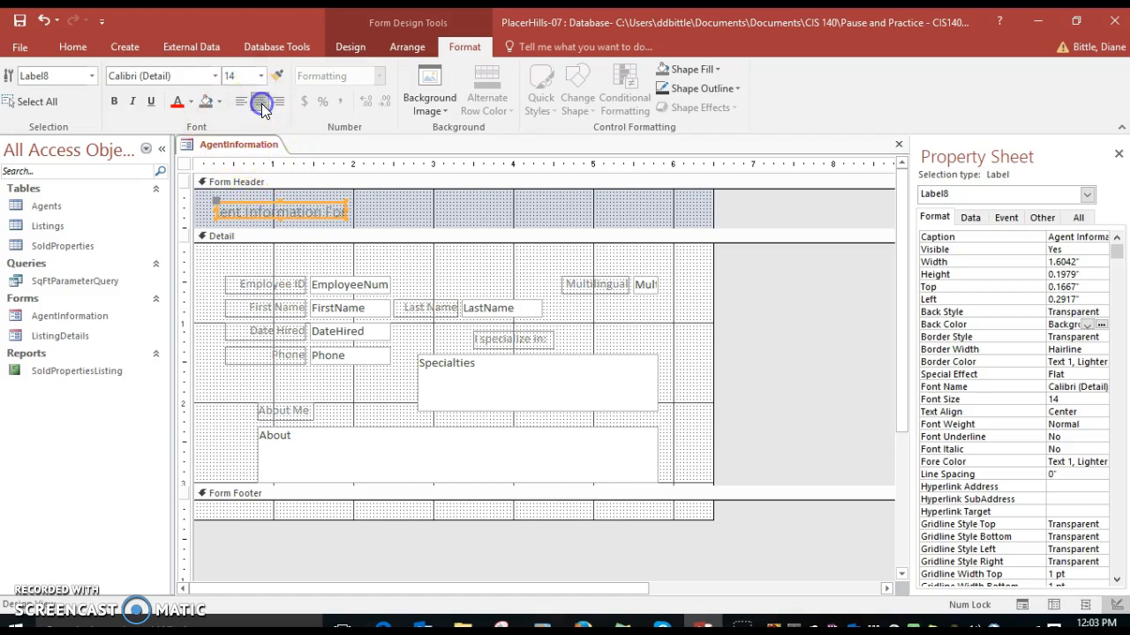
click(130, 104)
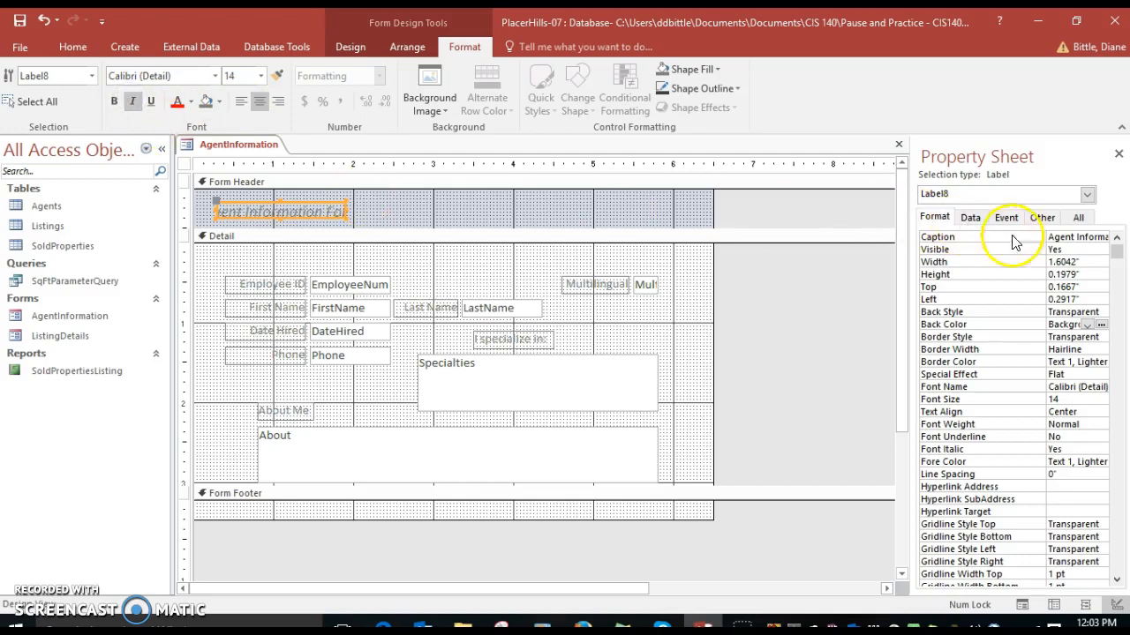
Set the title label's width to 2.2" and height to 0.25"
drag(1076, 263, 1016, 244)
text(2.2)
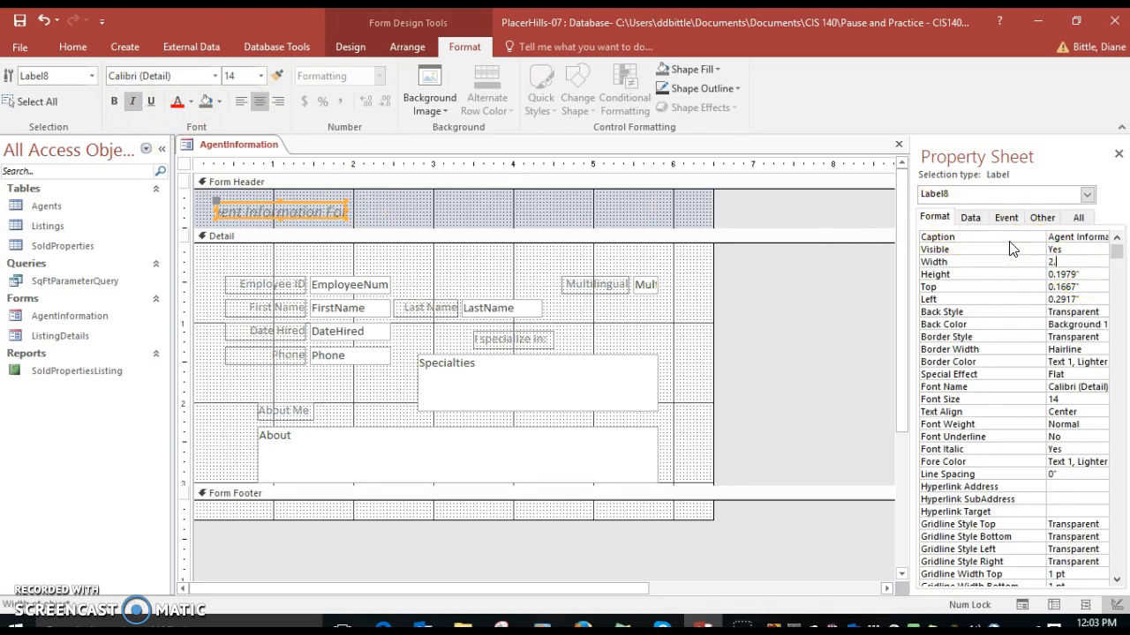
key(Return)
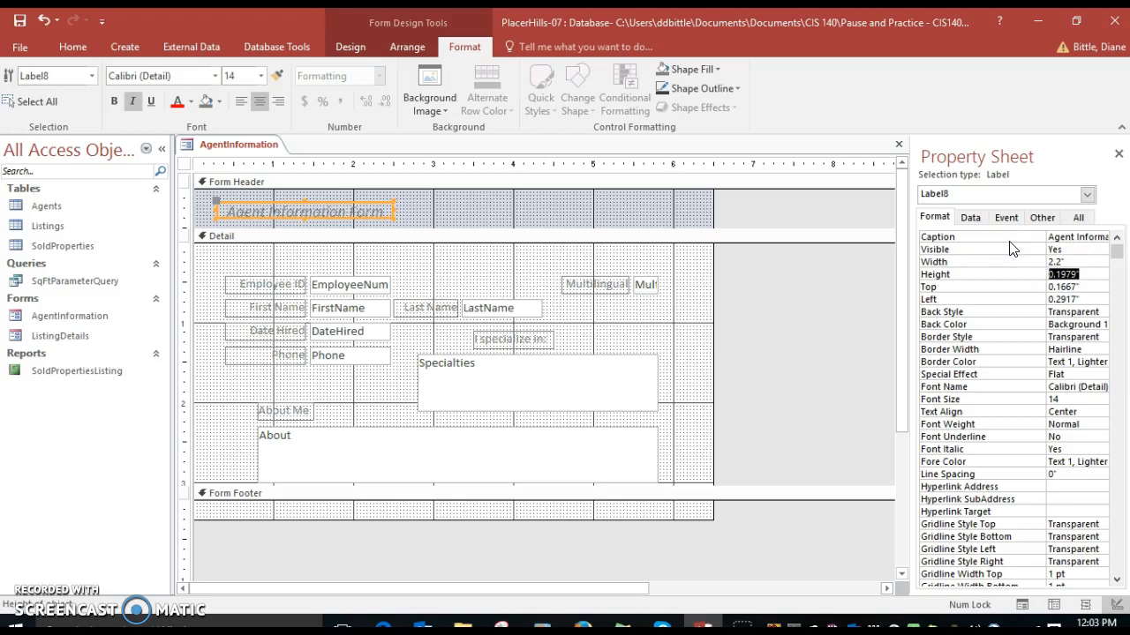
text(.25)
key(Return)
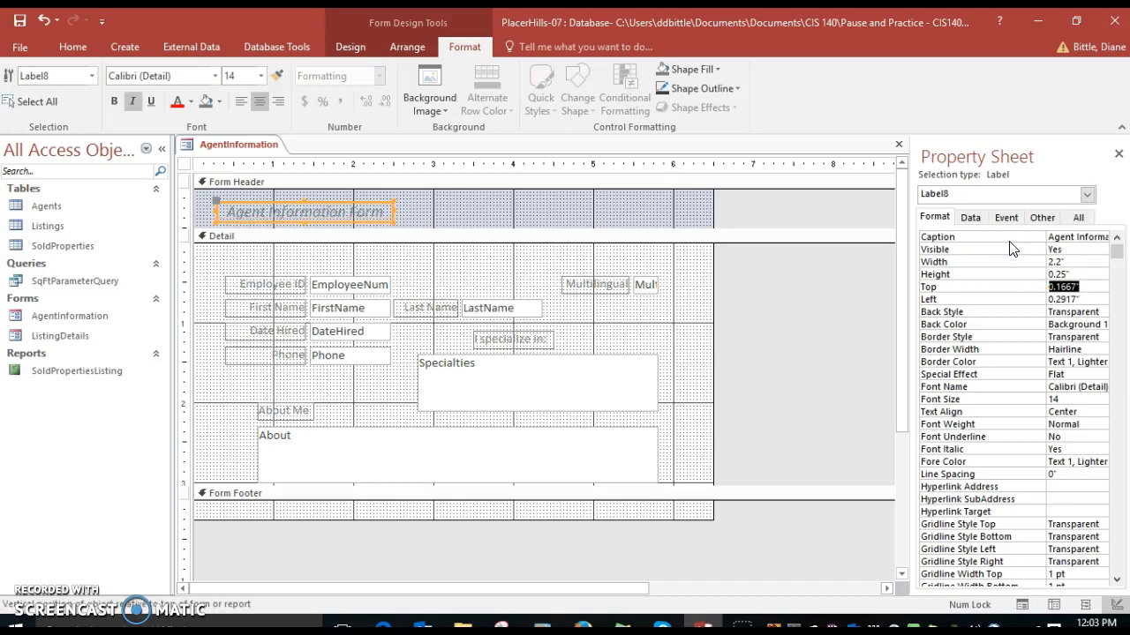
Set the title label's Top to 0.125" and Left to 2.2"
click(1059, 286)
text(2.2)
key(BackSpace)
key(BackSpace)
key(BackSpace)
text(.125)
key(Tab)
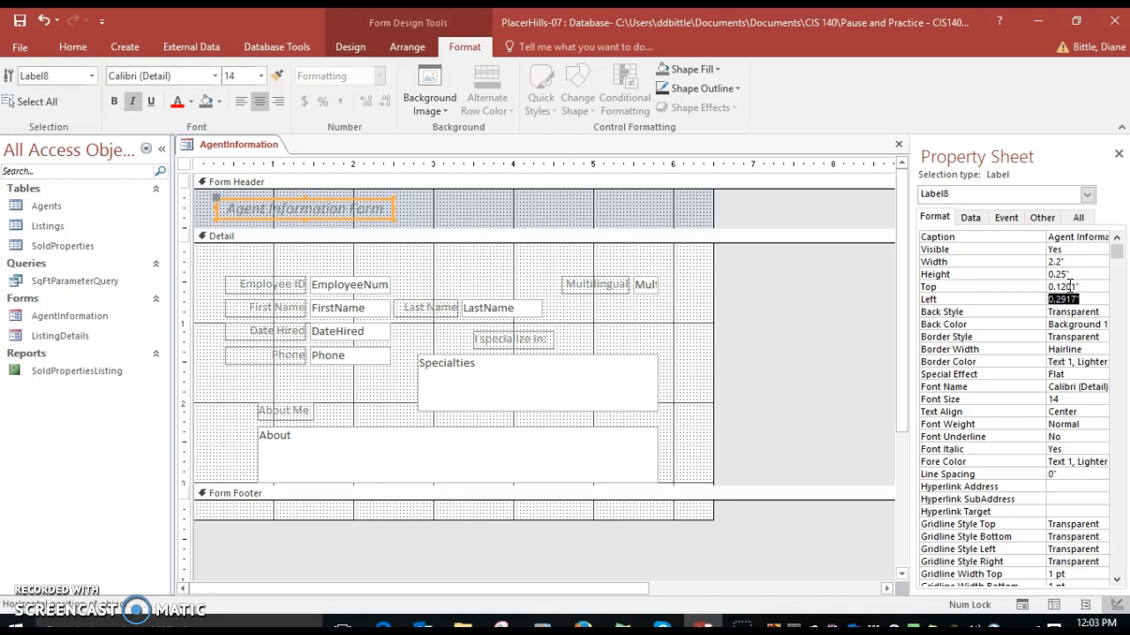
text(2.2)
key(Tab)
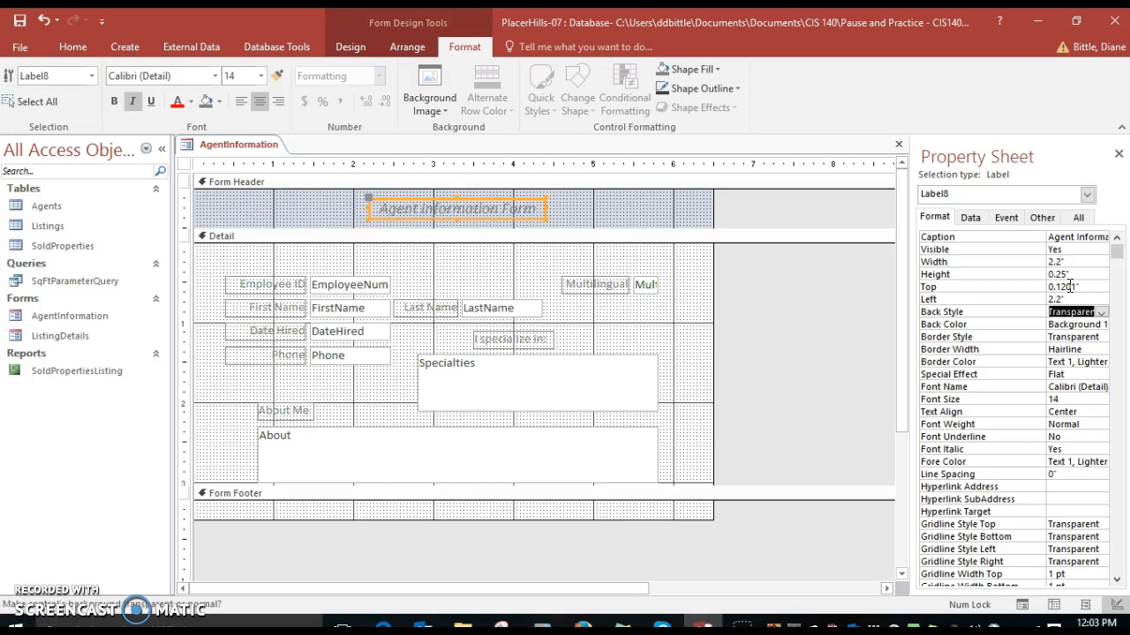
Collapse the Form Footer section to zero height
click(1058, 281)
click(308, 519)
drag(309, 510, 312, 497)
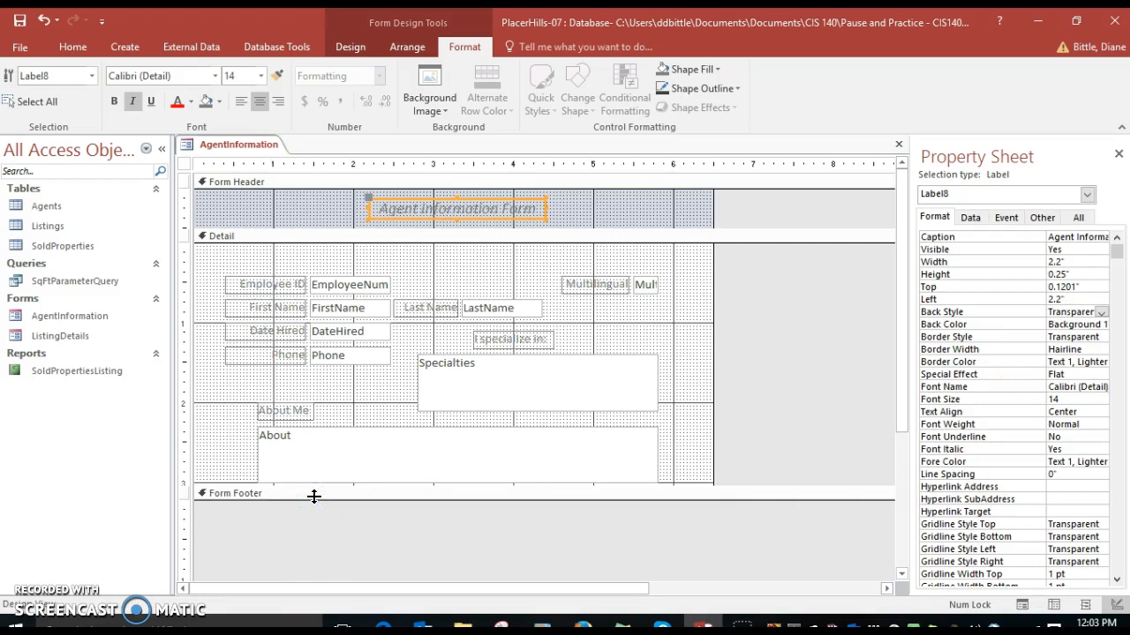